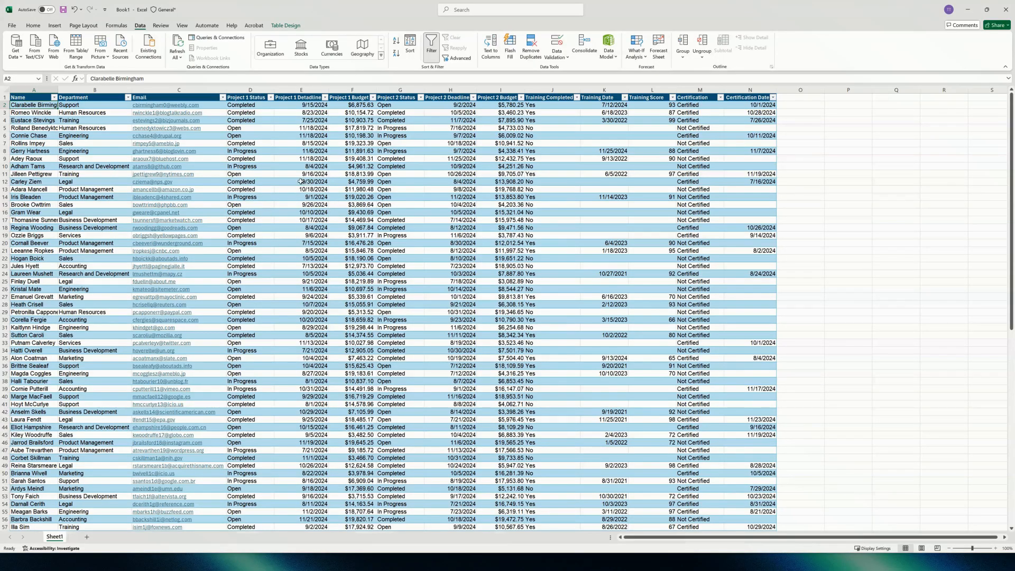
click(296, 25)
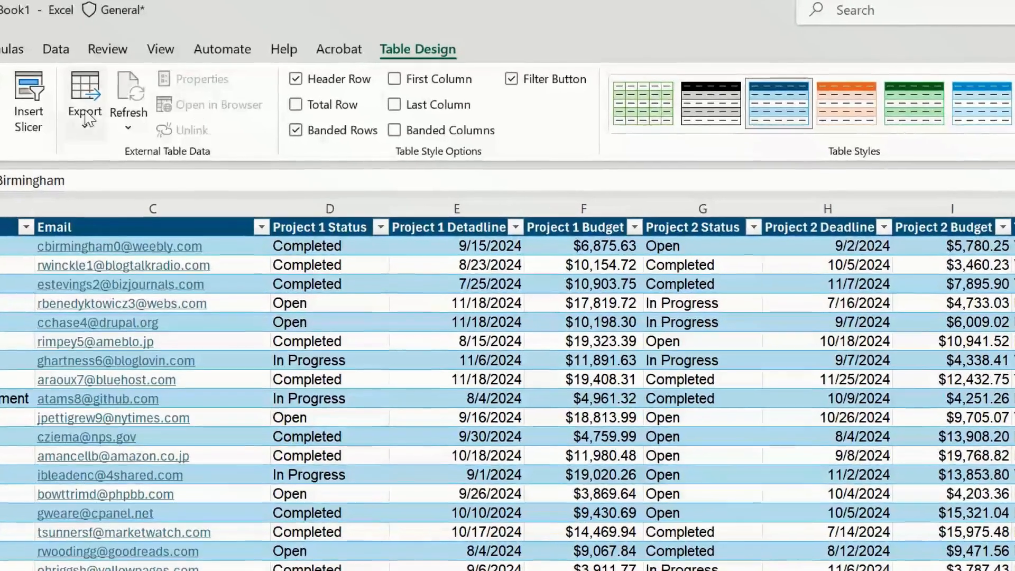
click(152, 45)
click(111, 159)
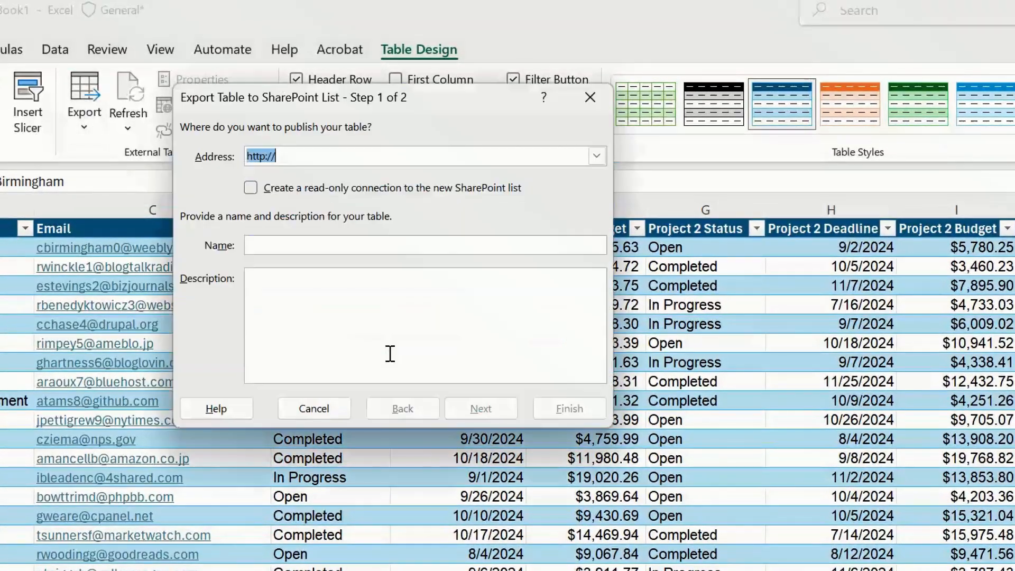
text(https://ttls4.sharepoint.com/sites/AccountantsHub)
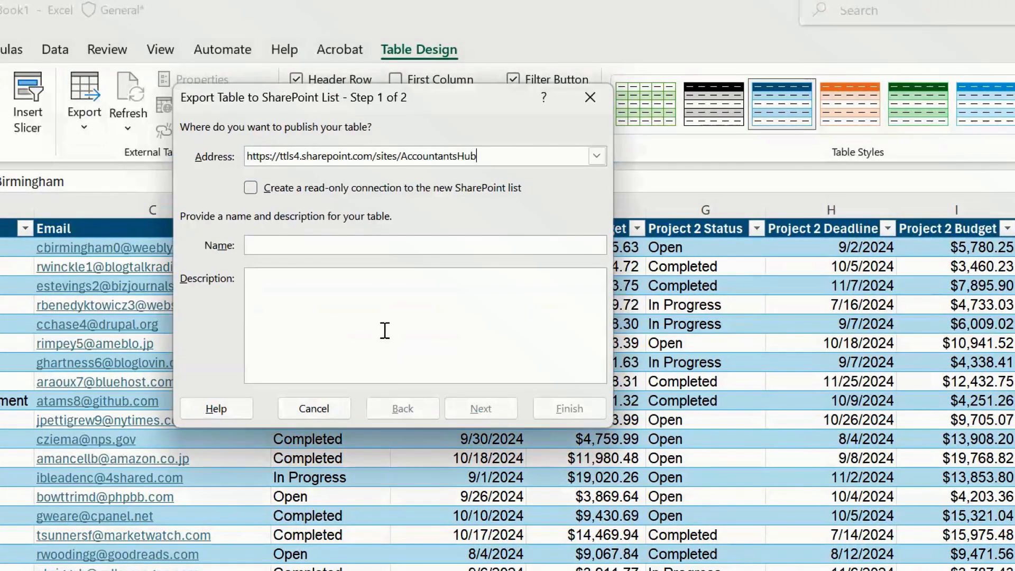
click(391, 253)
text(E)
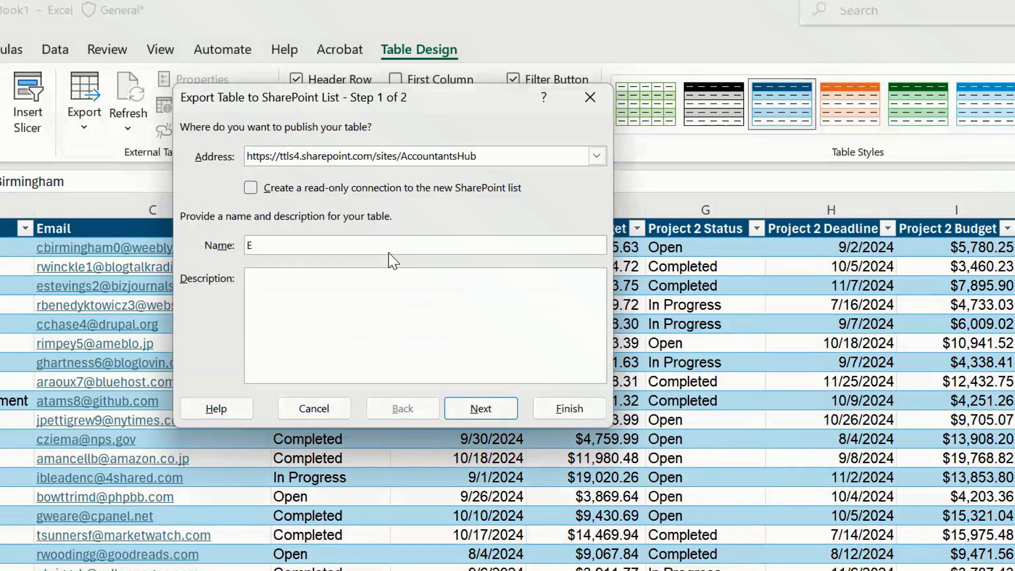
text(PATT)
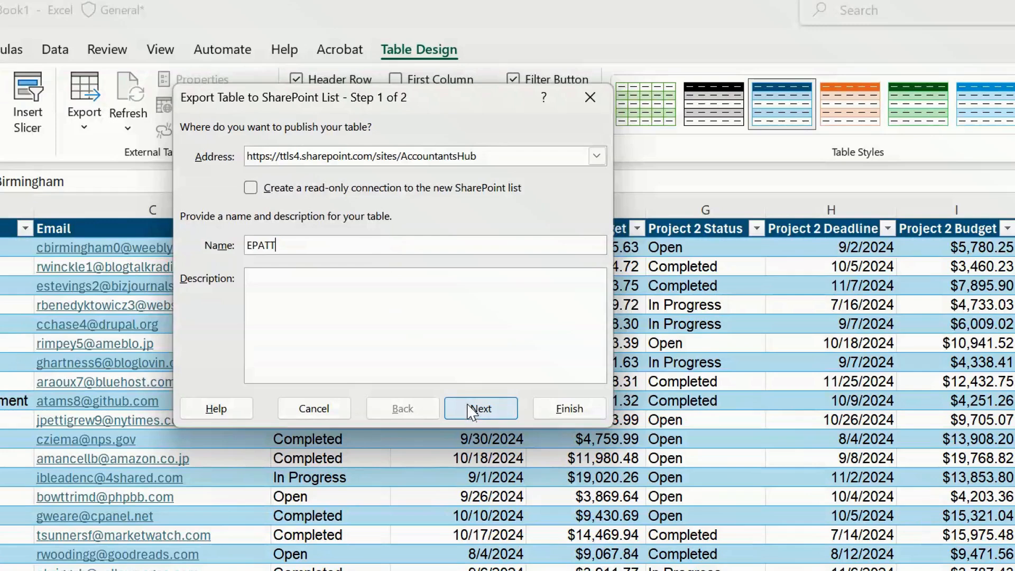
- Enter Employee Project and Training Tracker as the description of the exported table
click(421, 334)
text(Em)
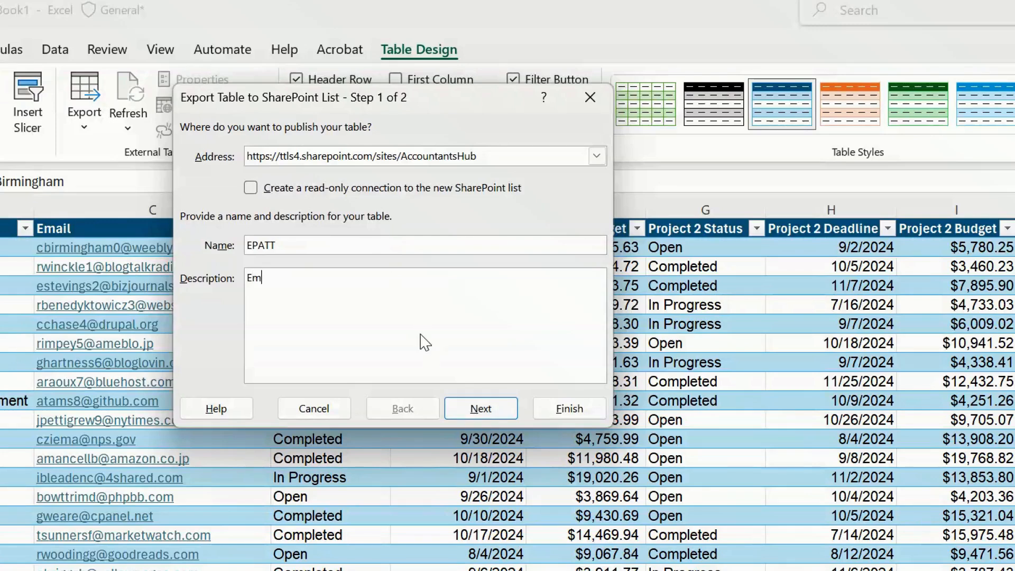
text(ployee Training and Tr)
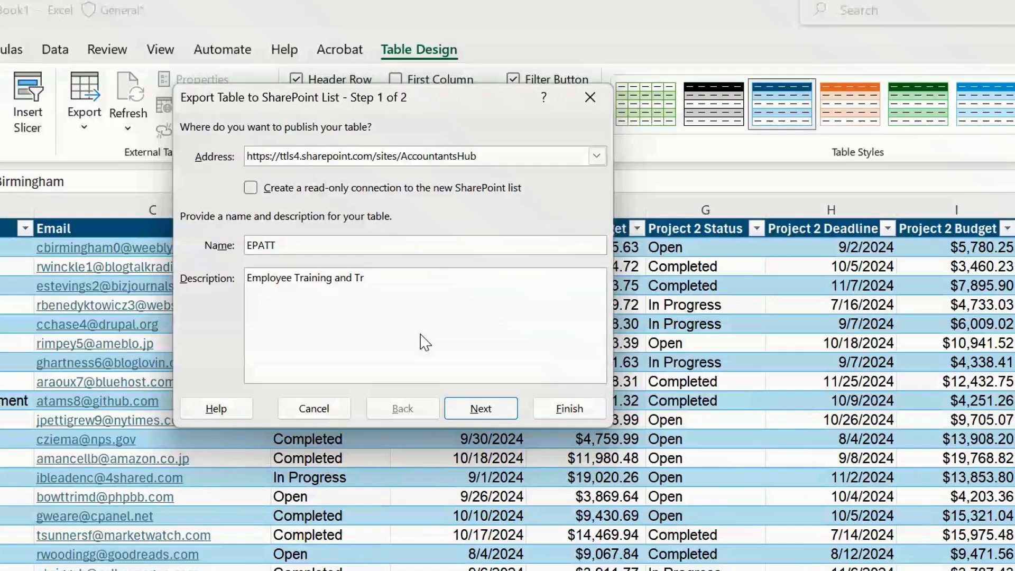
key(BackSpace)
key(BackSpace)
key(BackSpace)
key(BackSpace)
key(BackSpace)
key(BackSpace)
key(BackSpace)
key(BackSpace)
key(BackSpace)
key(BackSpace)
key(BackSpace)
key(BackSpace)
key(BackSpace)
key(BackSpace)
text(Project and Training Tracker)
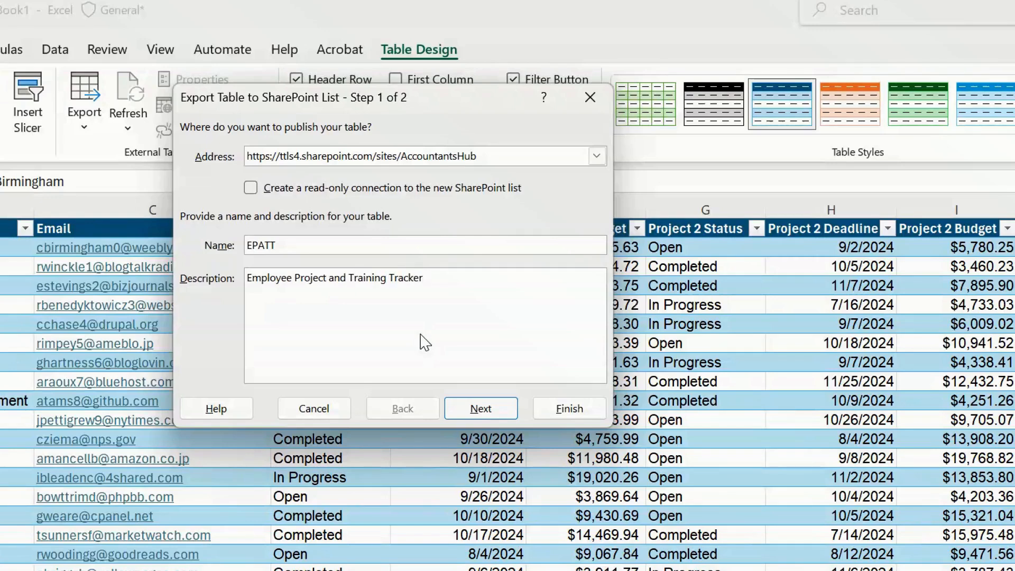
- Review the data type assigned to each column and publish the table to SharePoint
click(481, 409)
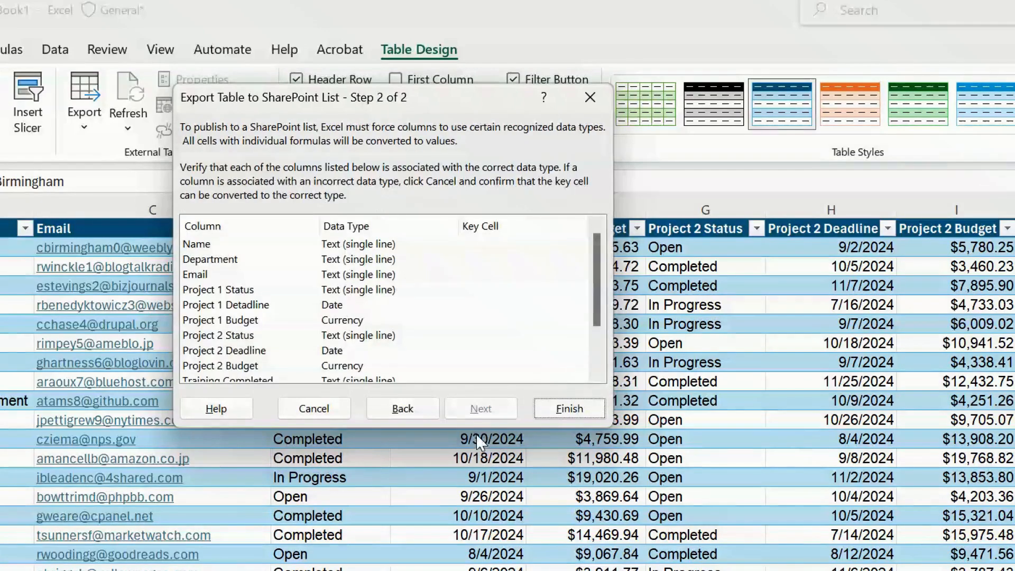
scroll(349, 285, down, 1)
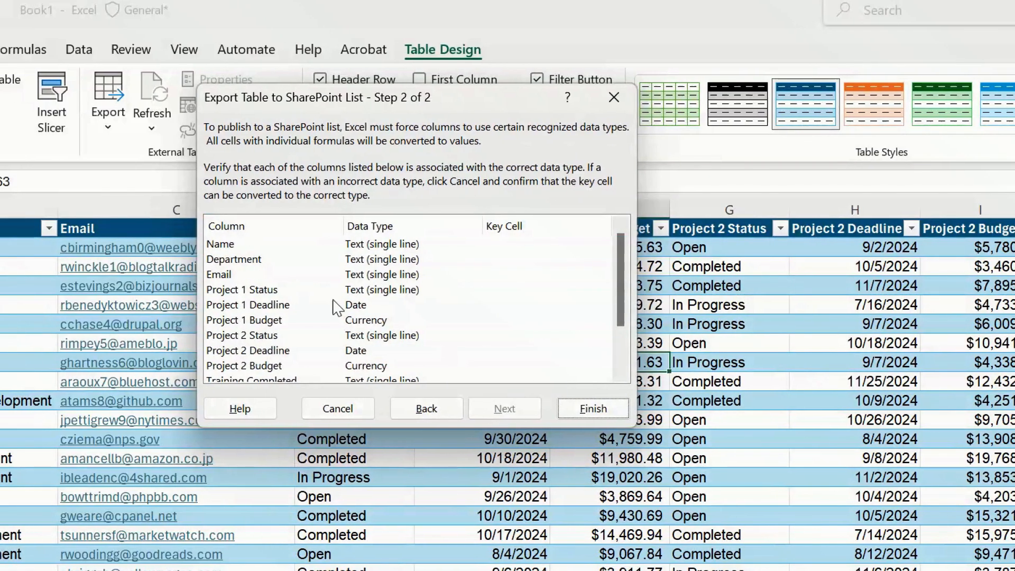
scroll(311, 310, down, 1)
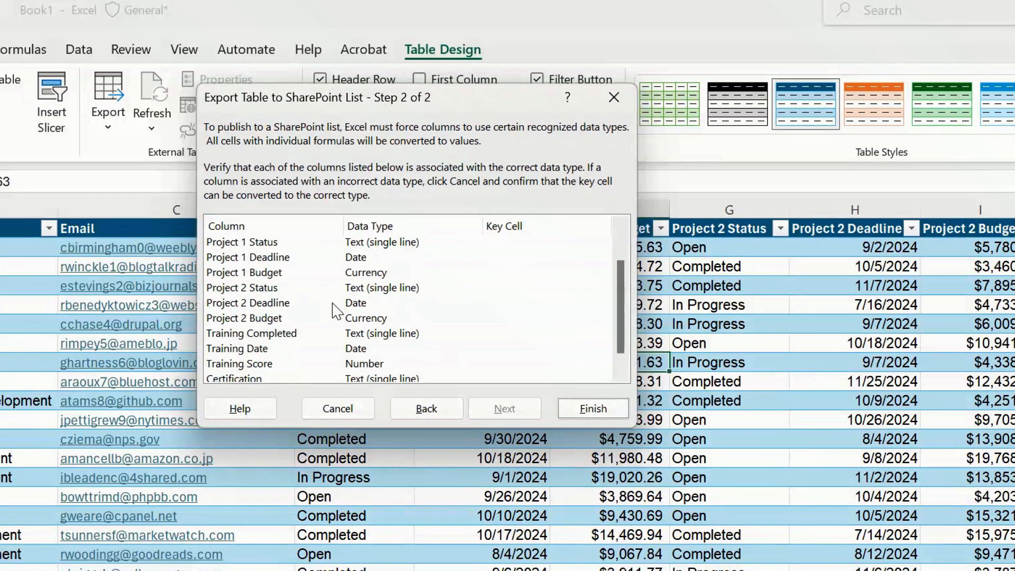
scroll(336, 311, down, 1)
scroll(292, 270, up, 1)
scroll(270, 314, down, 1)
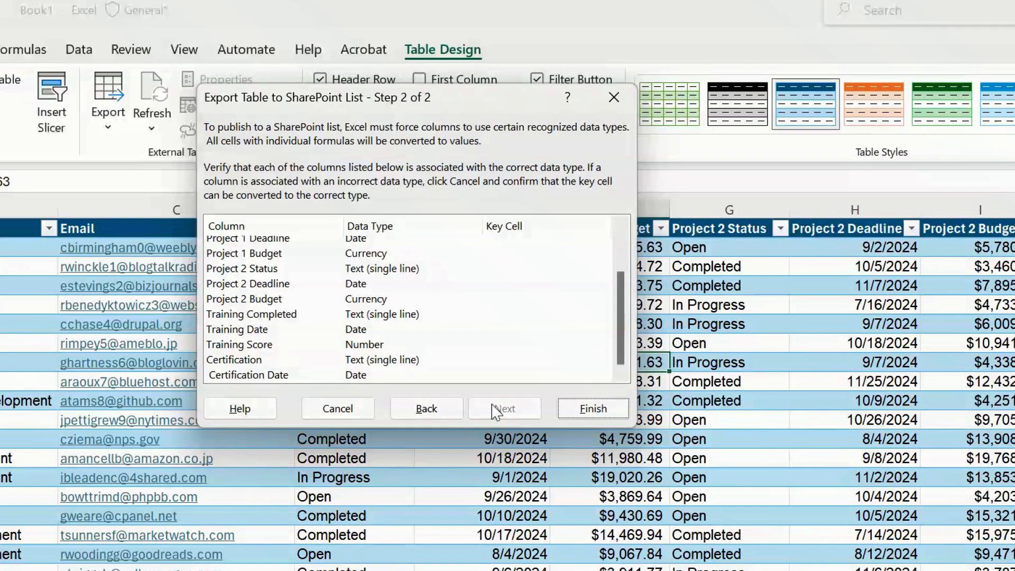
click(594, 411)
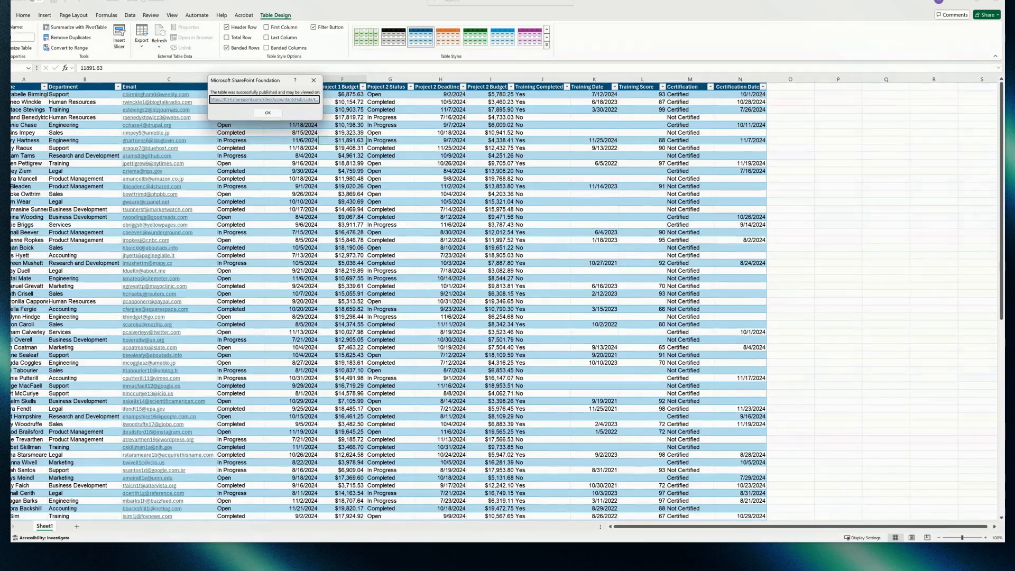
- Switch to the Accountants Hub SharePoint site in the browser and open the EPATT list from the site contents
mouse_move(454, 555)
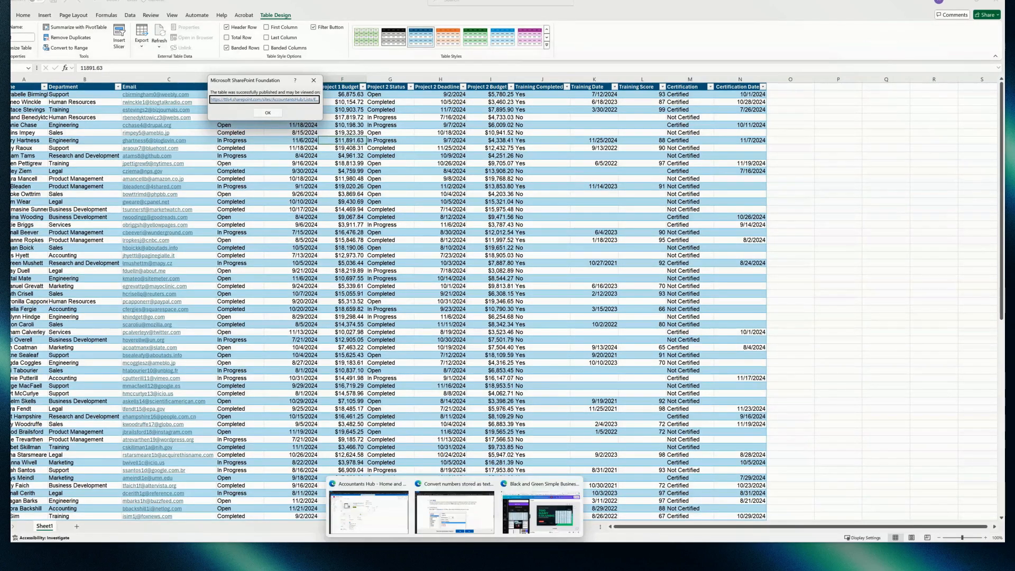
click(369, 510)
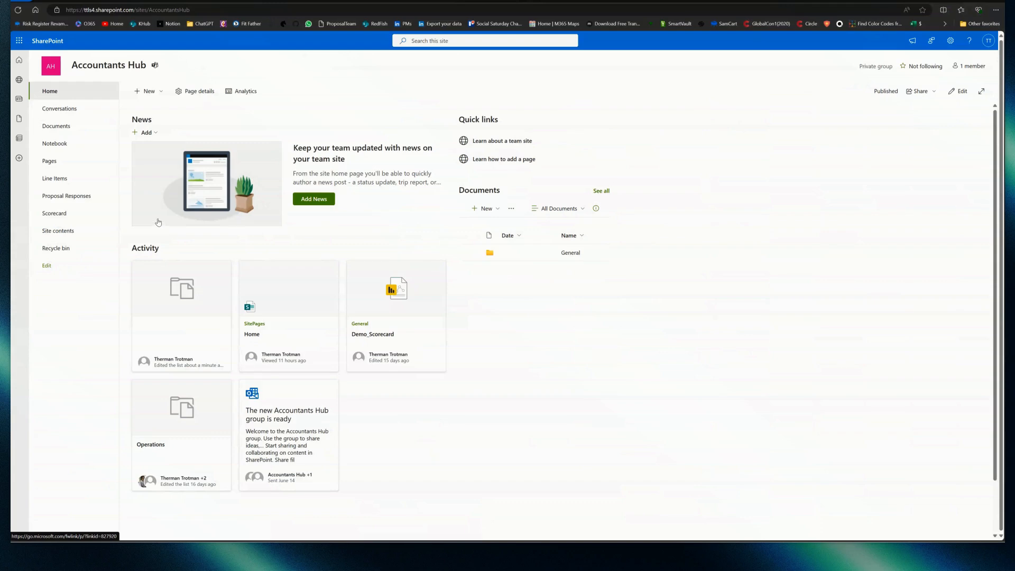
click(947, 42)
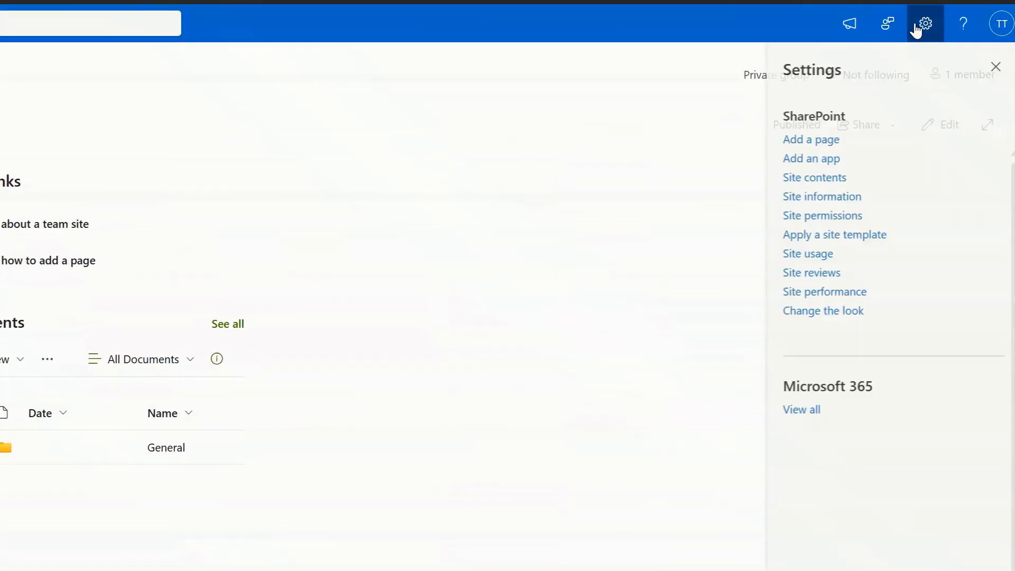
click(815, 180)
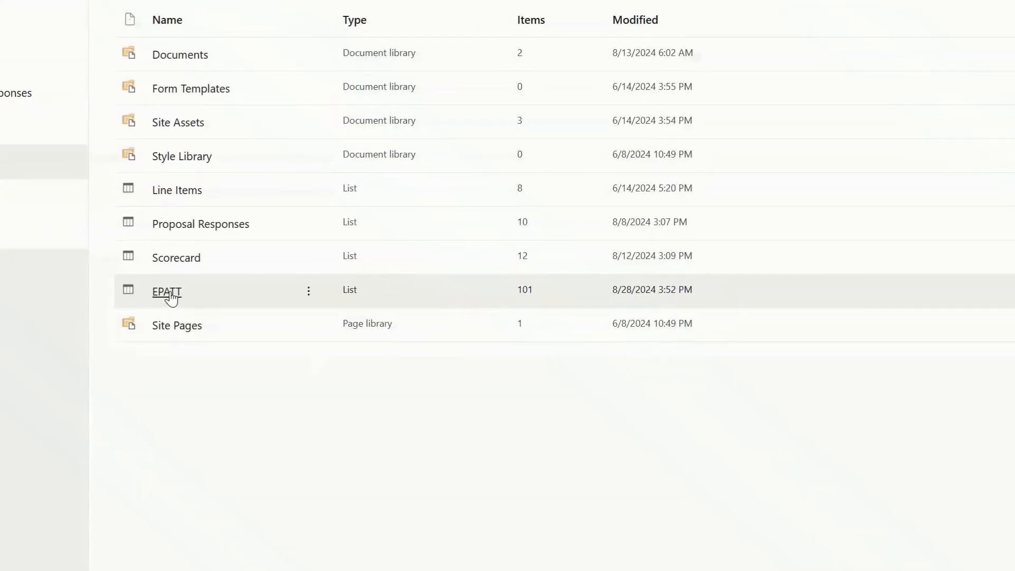
click(168, 292)
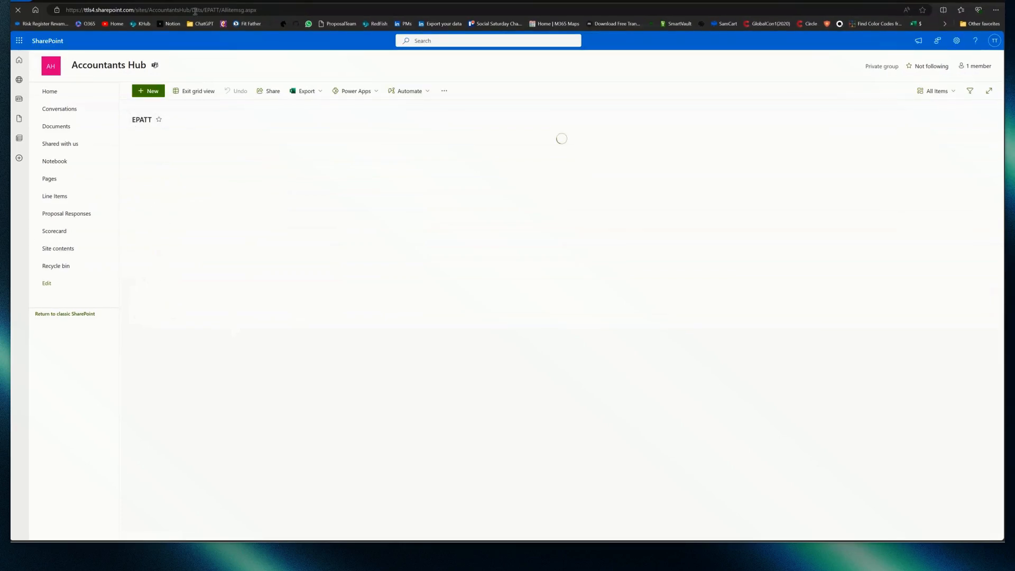
- Rename the EPATT list to Employee Project and Training Tracker and check the list name in its web address
drag(205, 10, 259, 21)
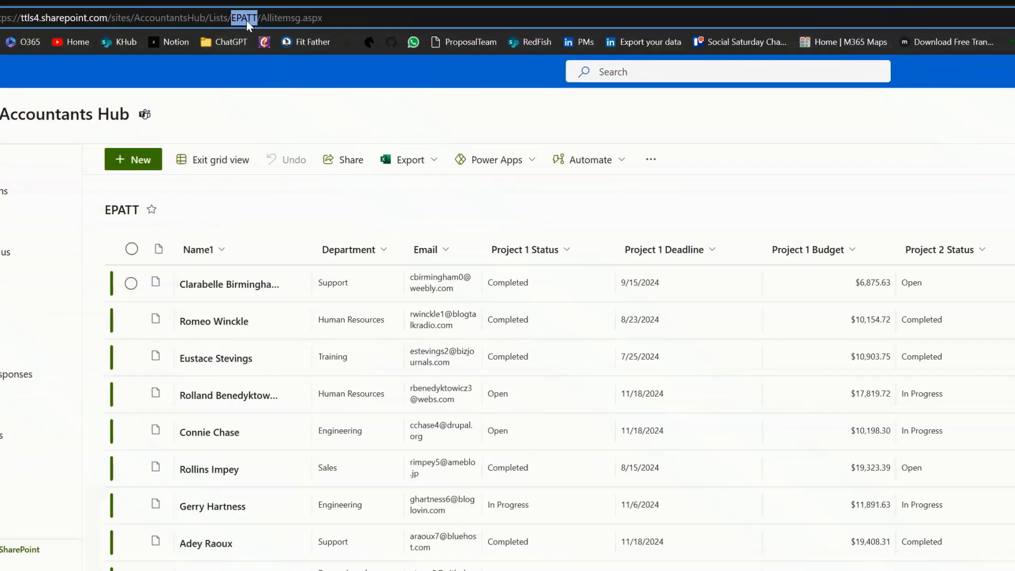
click(120, 212)
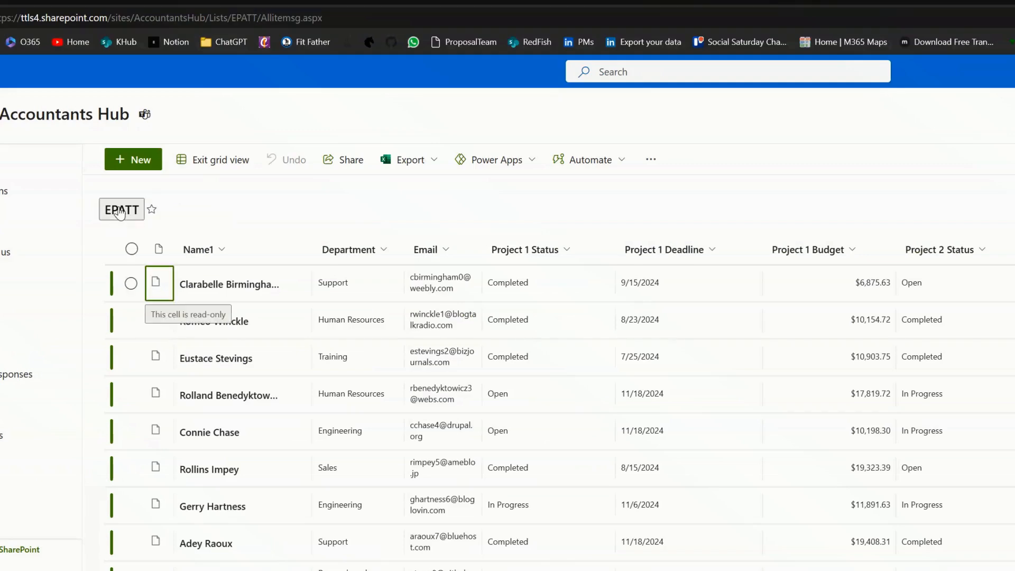
click(682, 494)
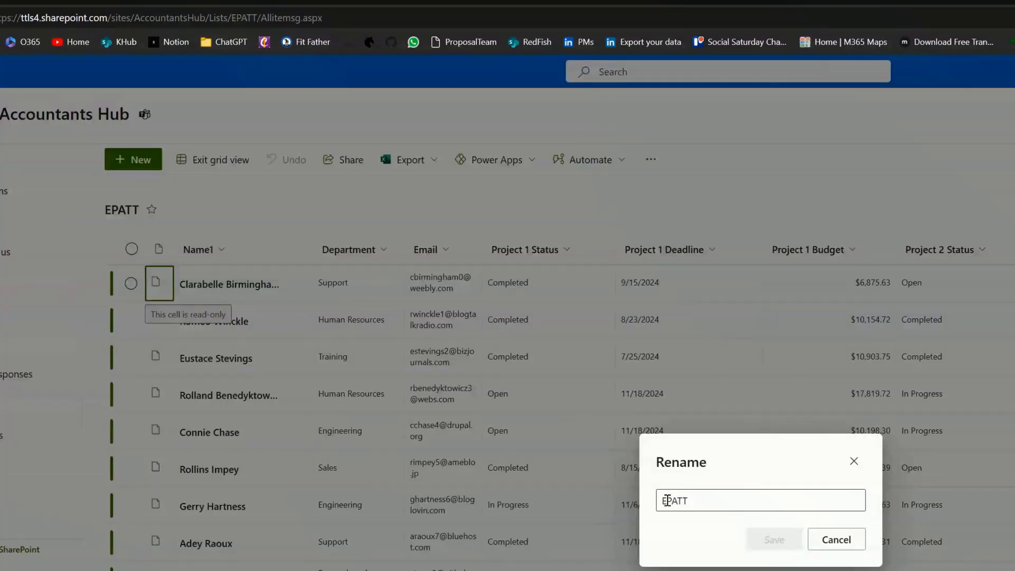
drag(666, 500, 726, 499)
text(mplo)
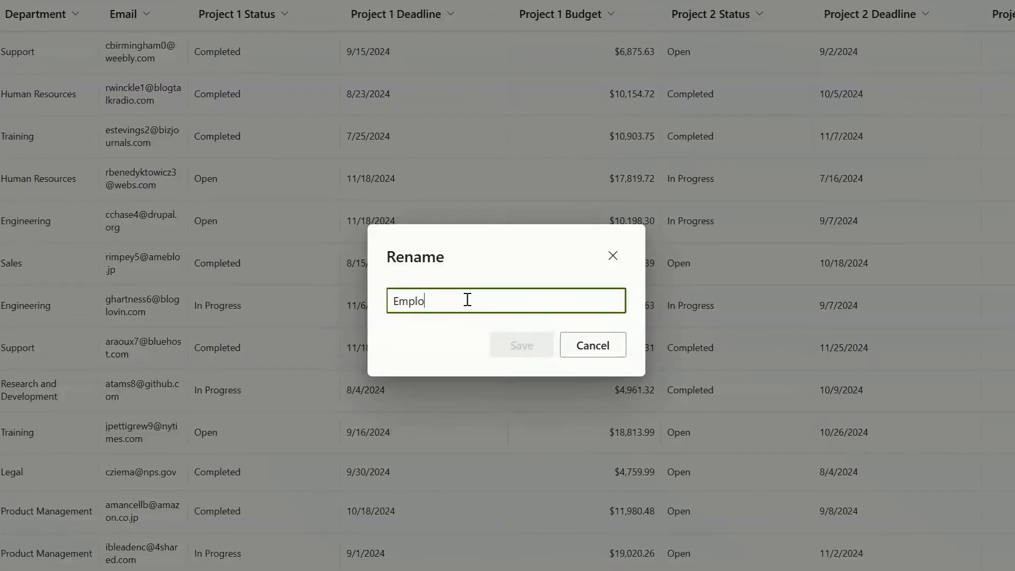
text(yee Pro)
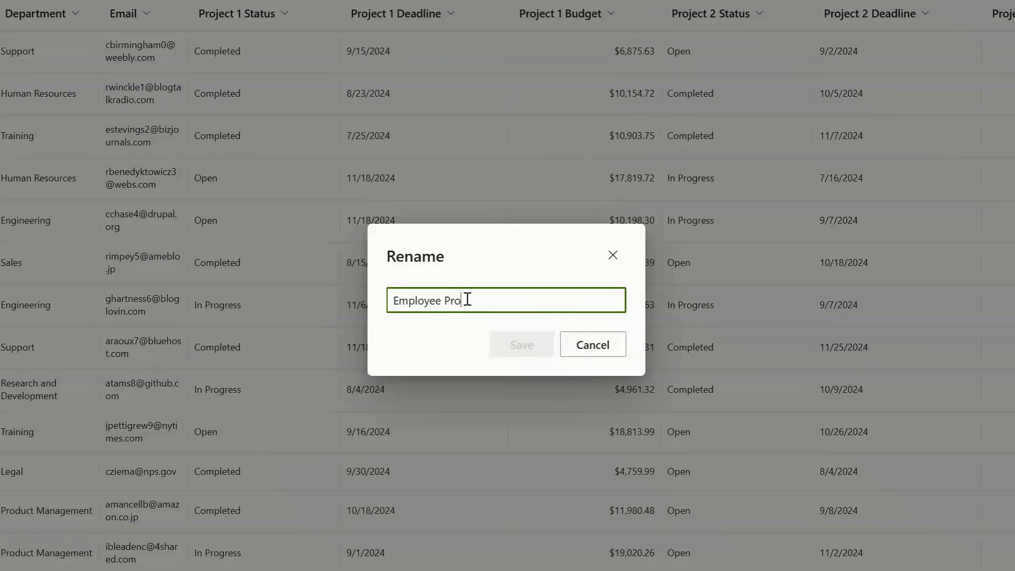
text(ject and Training Tracker)
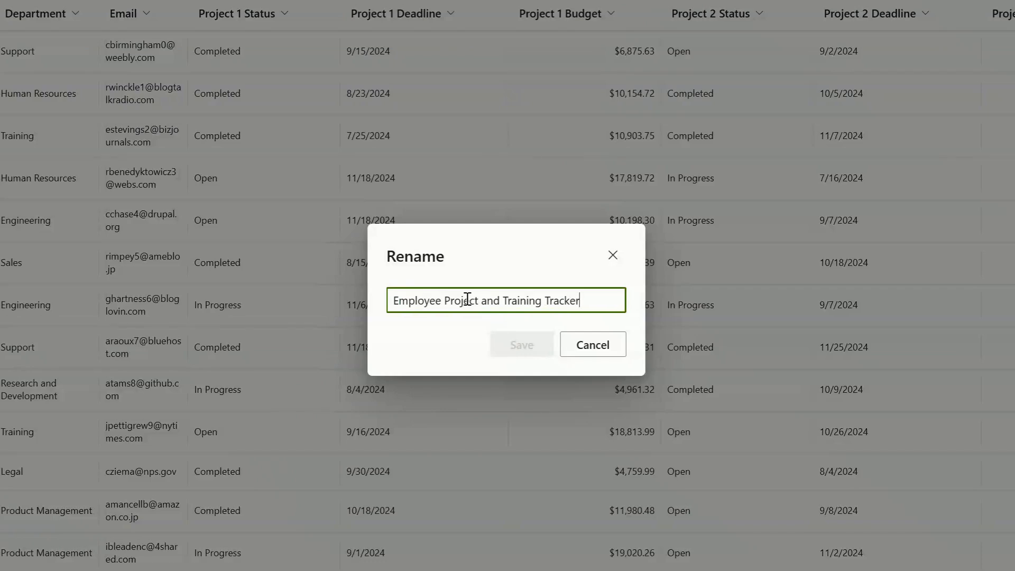
click(520, 345)
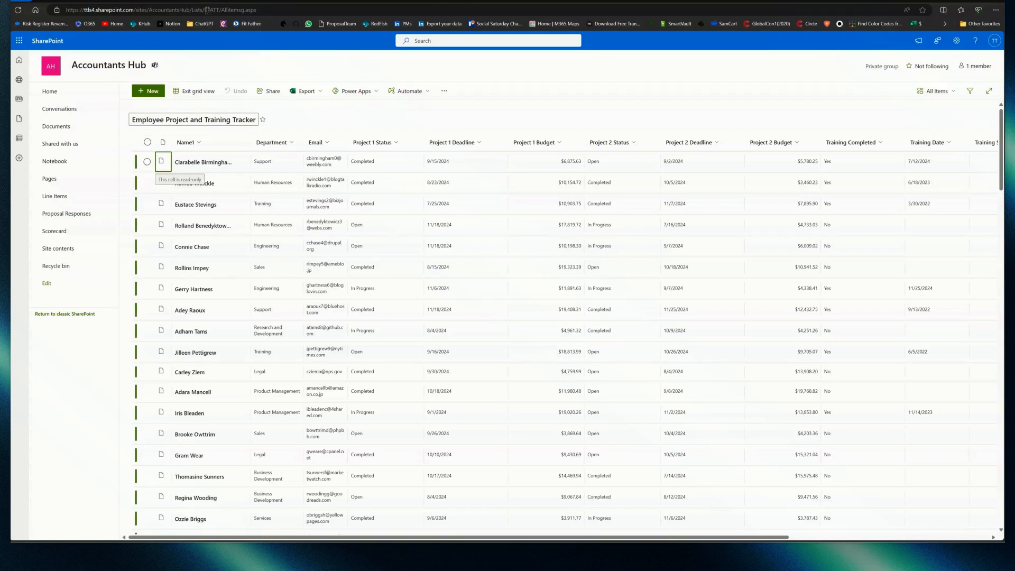
double_click(211, 11)
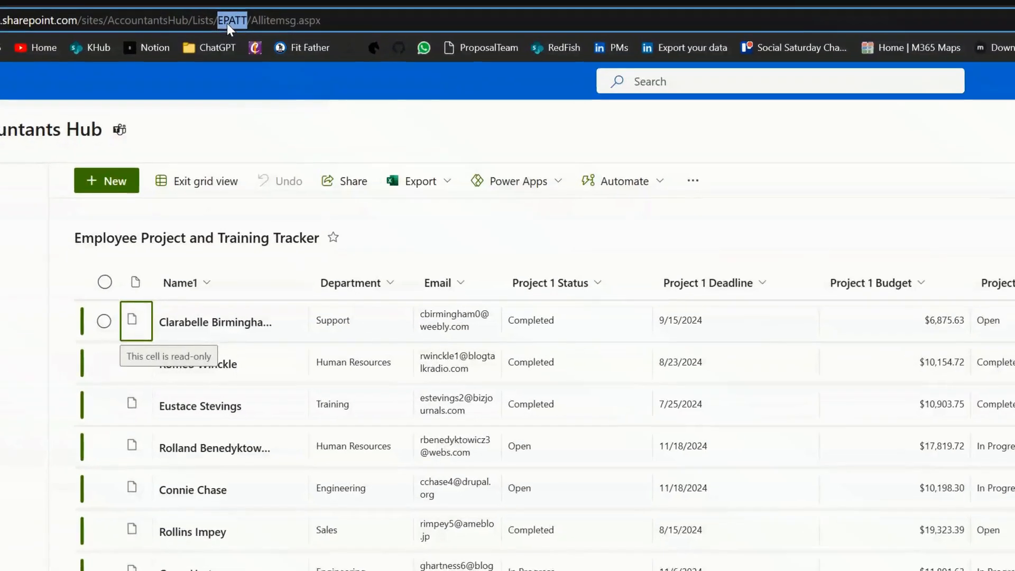
click(224, 10)
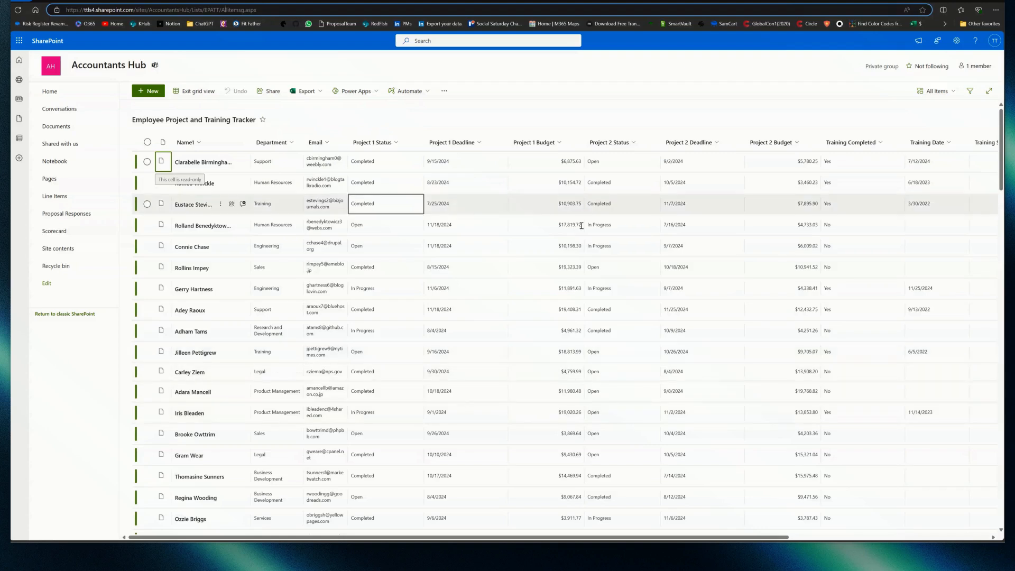
- Widen the Name1 column until the full employee names fit
click(491, 295)
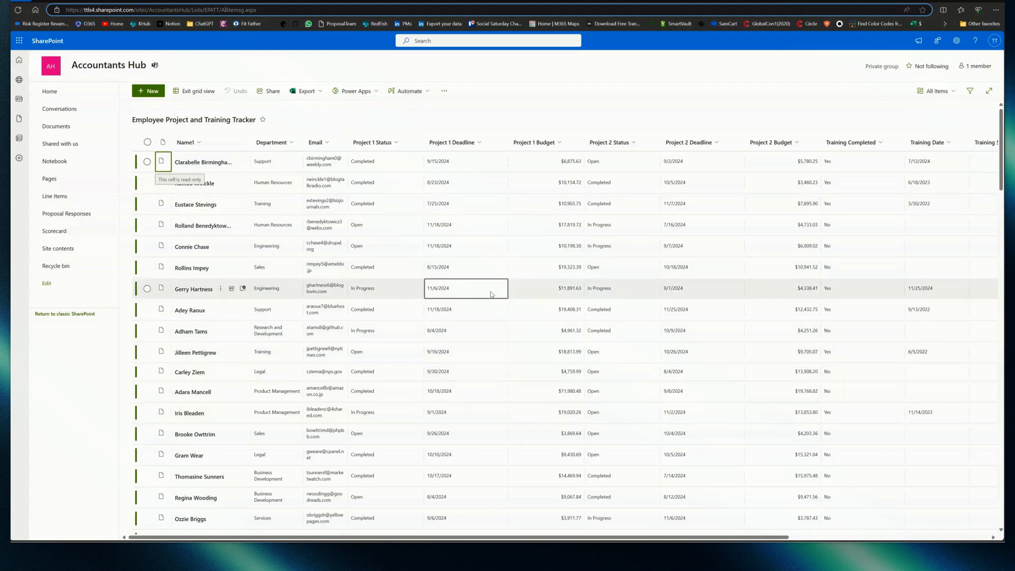
click(257, 212)
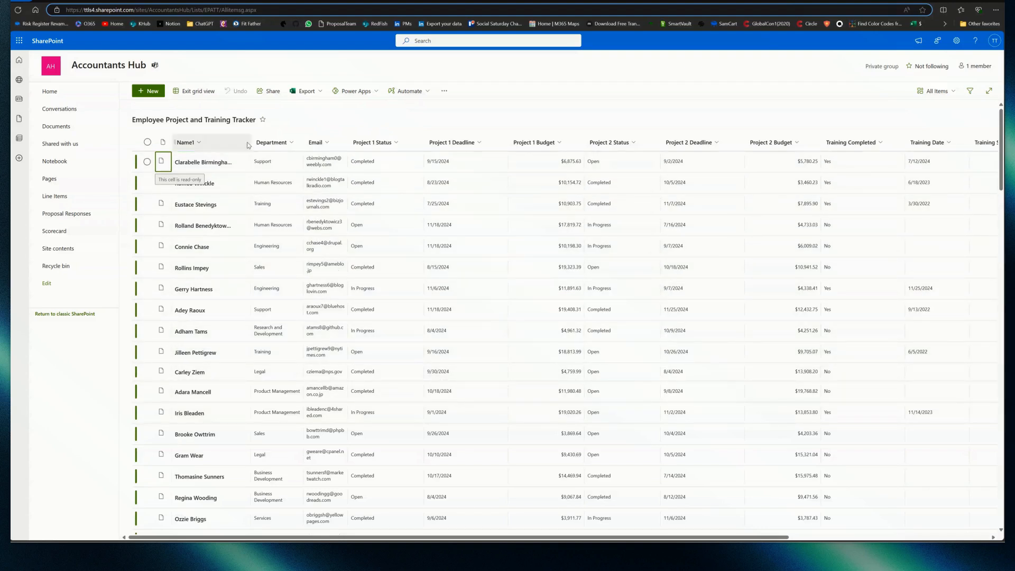
drag(248, 144, 265, 142)
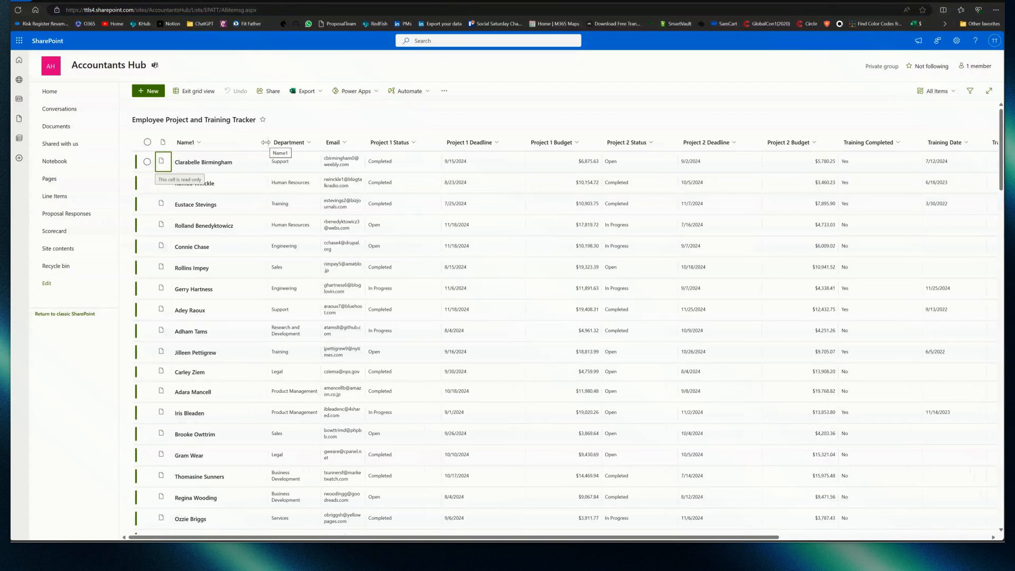
click(302, 232)
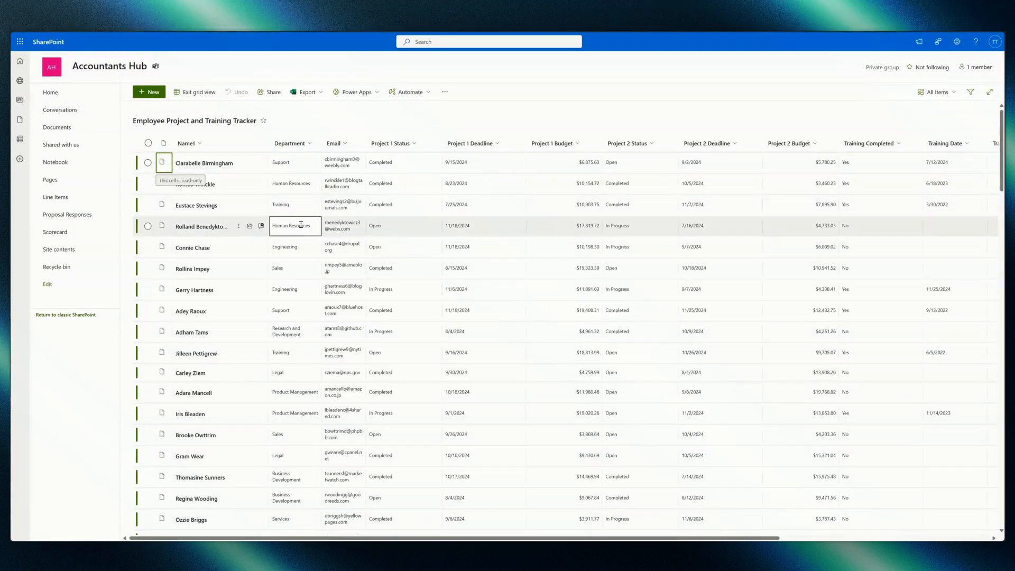
- Look through the rows of the exported list and return to its beginning
click(463, 225)
key(Down)
key(Down)
key(Down)
key(Down)
key(Down)
key(Down)
key(Down)
key(Down)
key(Down)
key(Down)
key(Down)
key(Down)
key(Down)
key(Down)
key(Down)
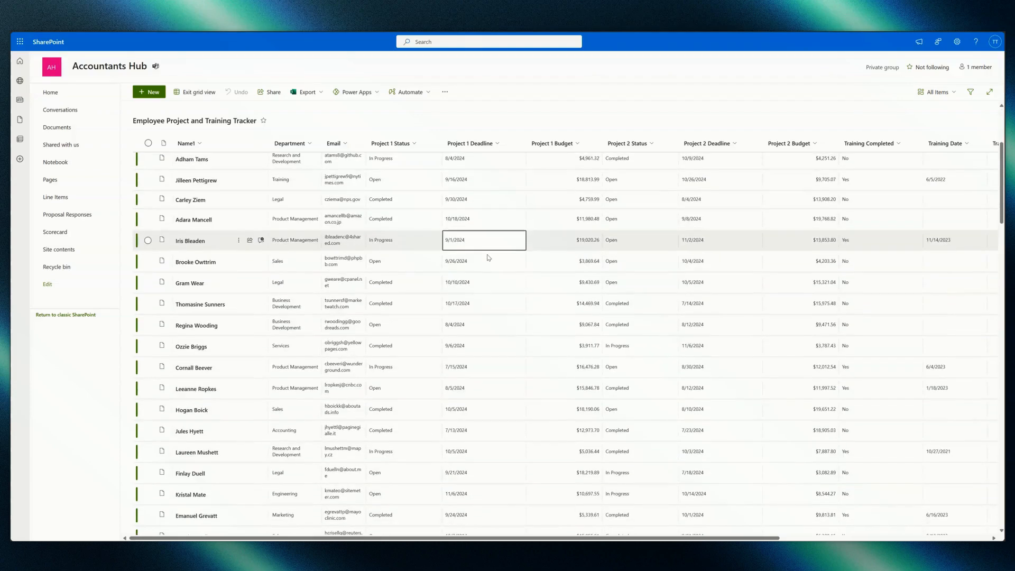
scroll(480, 312, up, 4)
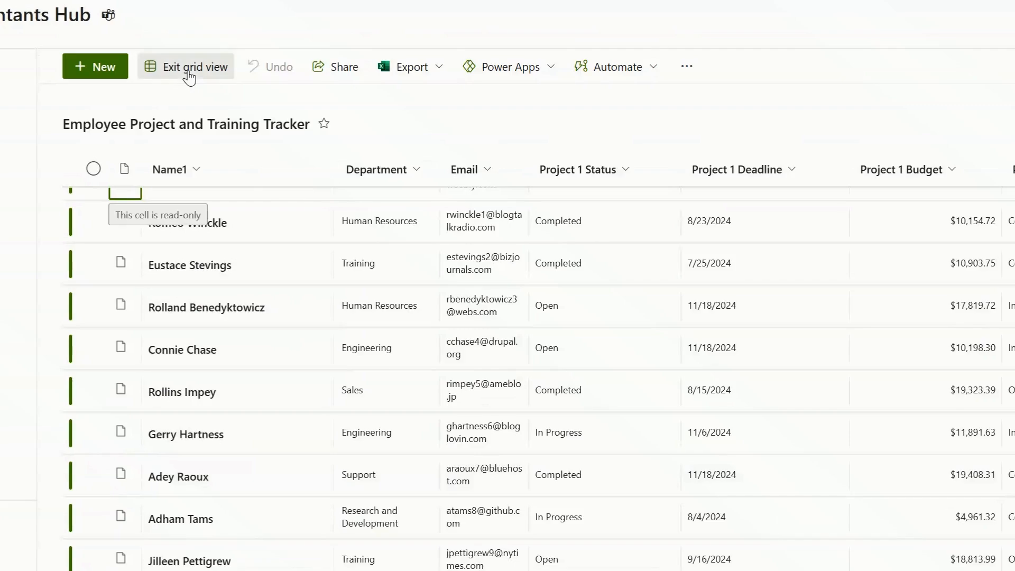
- Exit grid view and save the adjusted layout to the list's All Items view
click(189, 77)
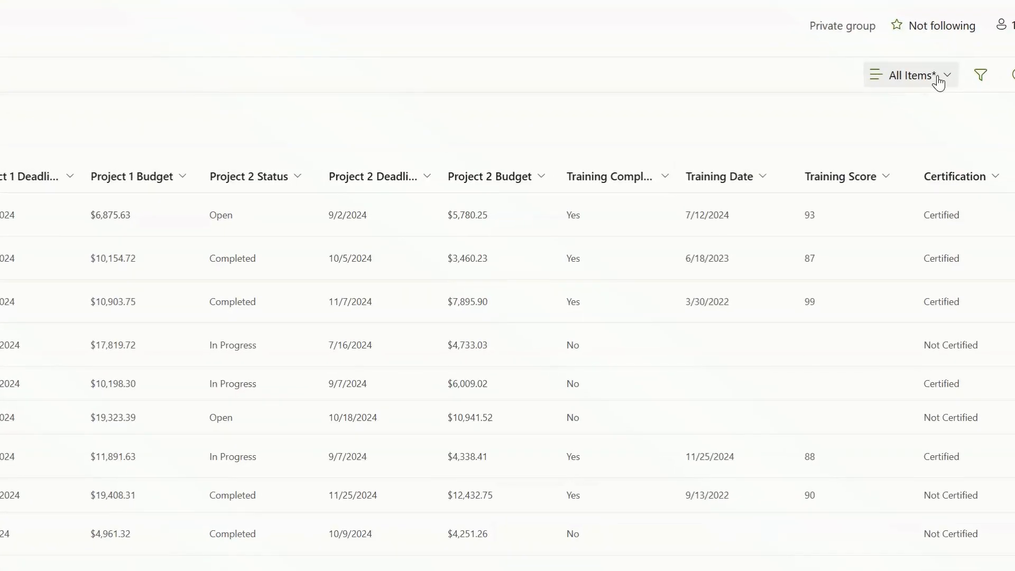
click(945, 82)
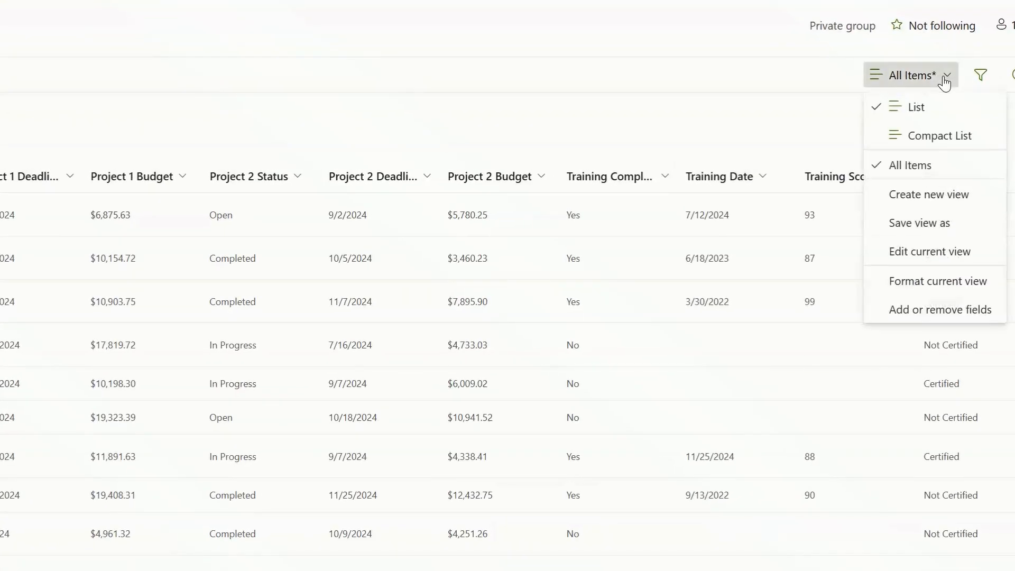
click(914, 233)
click(492, 315)
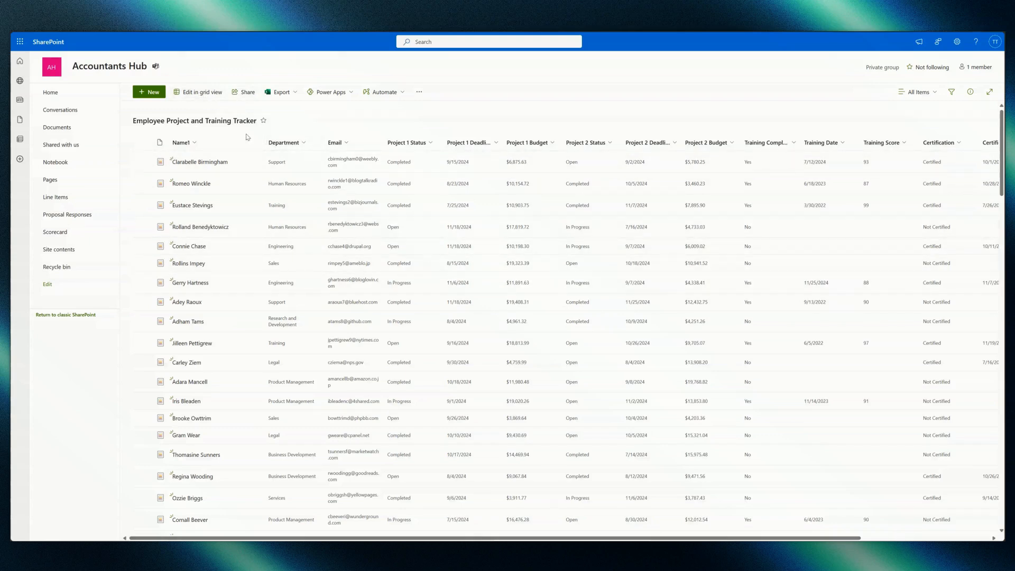
- Format the All Items view with alternating row styles on entire rows and save the formatting
click(918, 97)
click(922, 199)
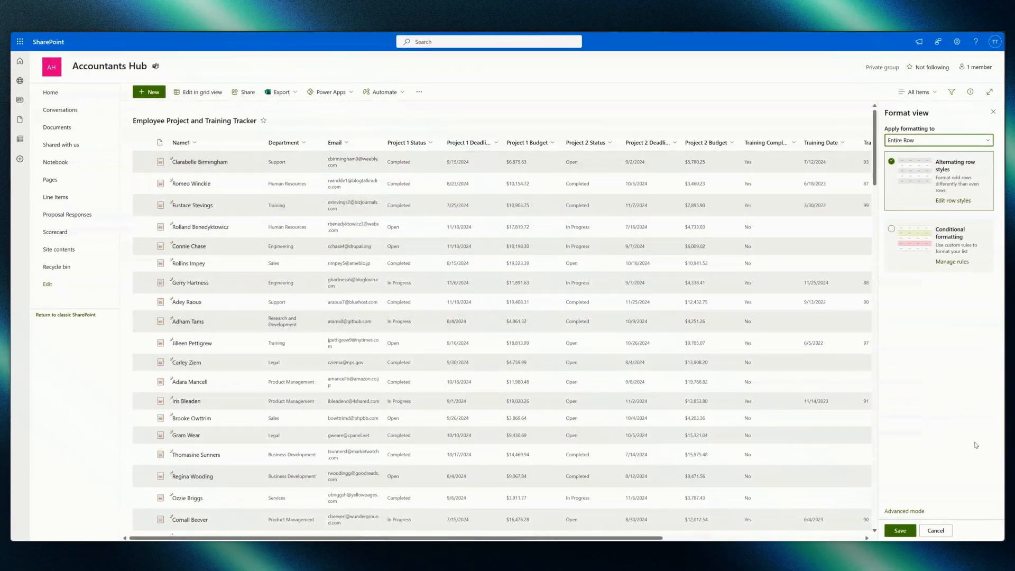
click(903, 534)
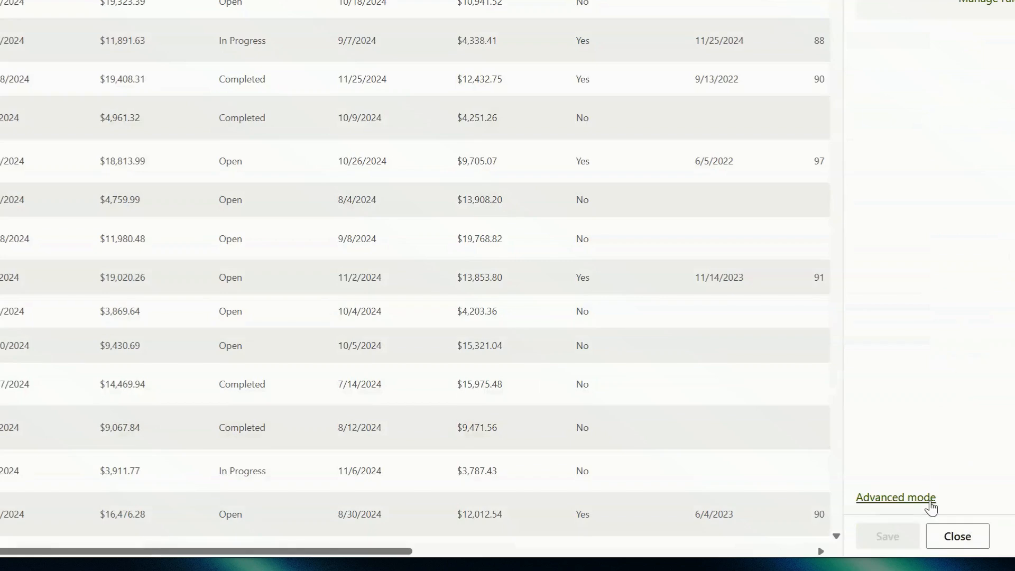
click(951, 535)
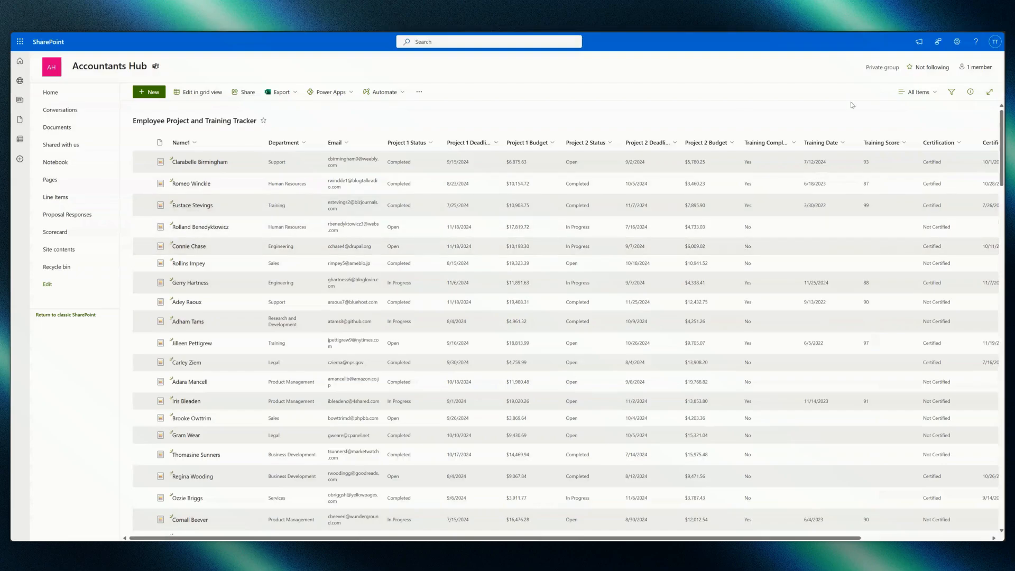
- Create a public list view named ProjectStatus
click(918, 93)
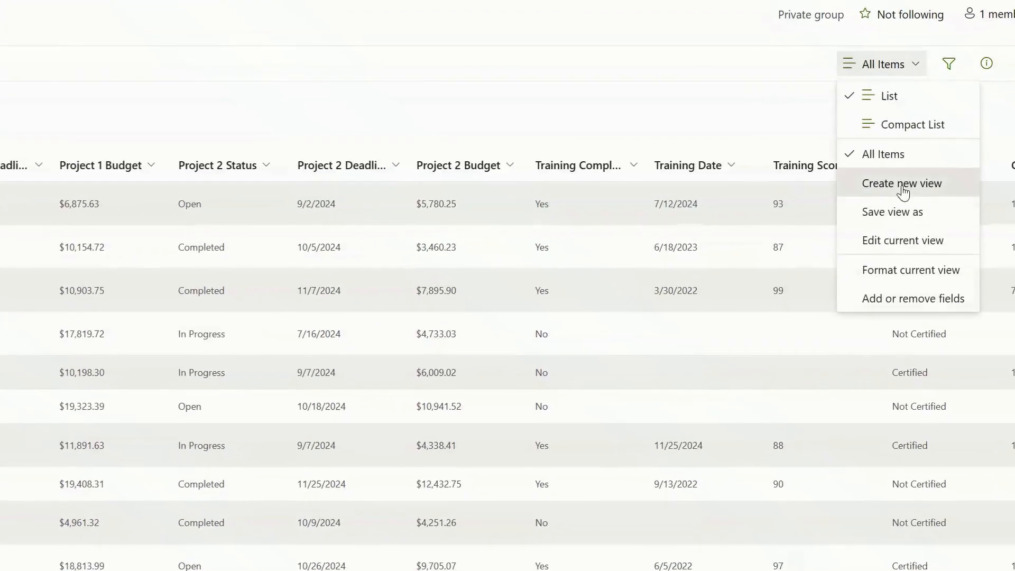
click(929, 151)
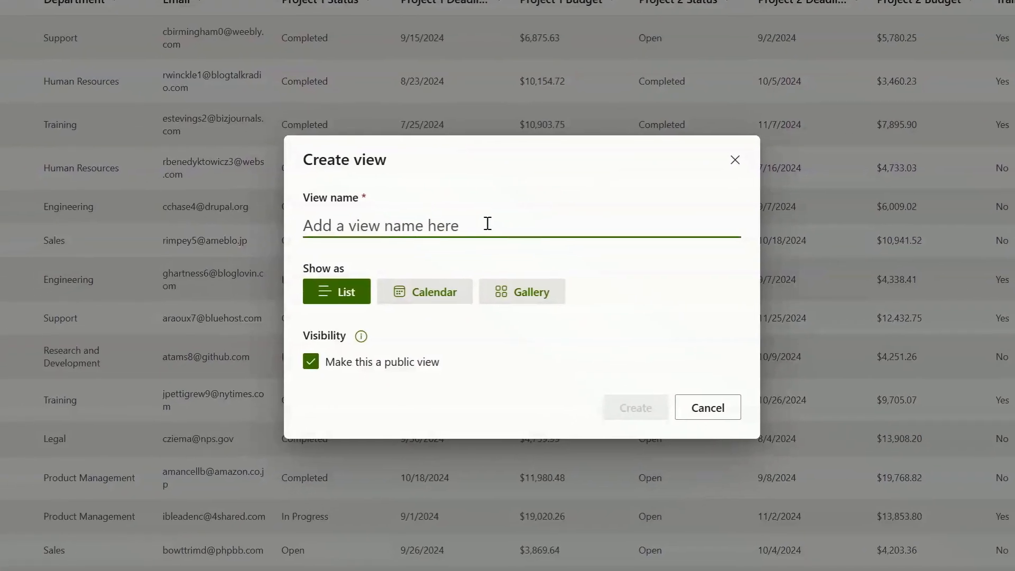
text(ProjectStatus)
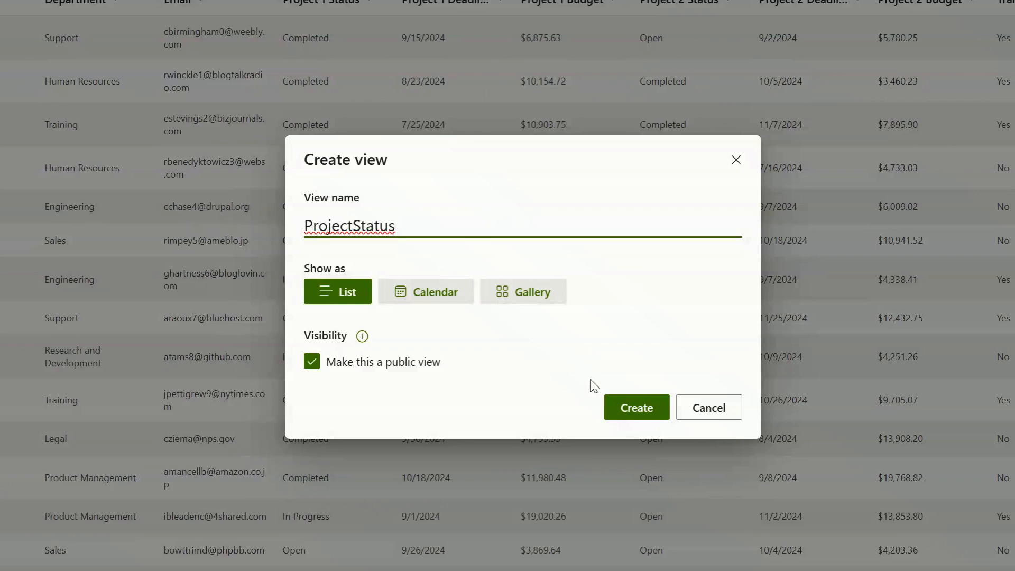
click(632, 407)
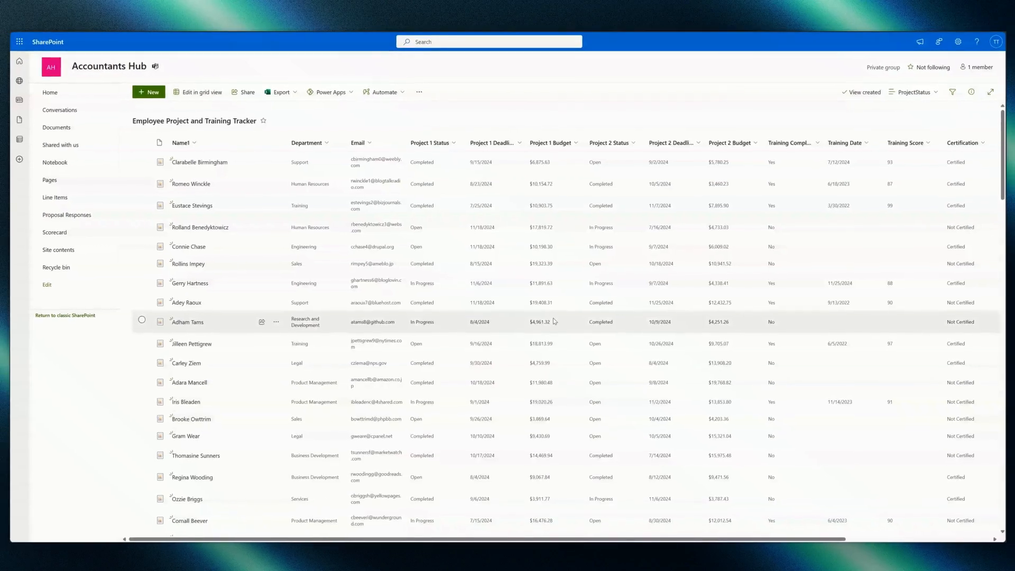
- Apply alternating row styles to the ProjectStatus view and save the formatting
click(913, 92)
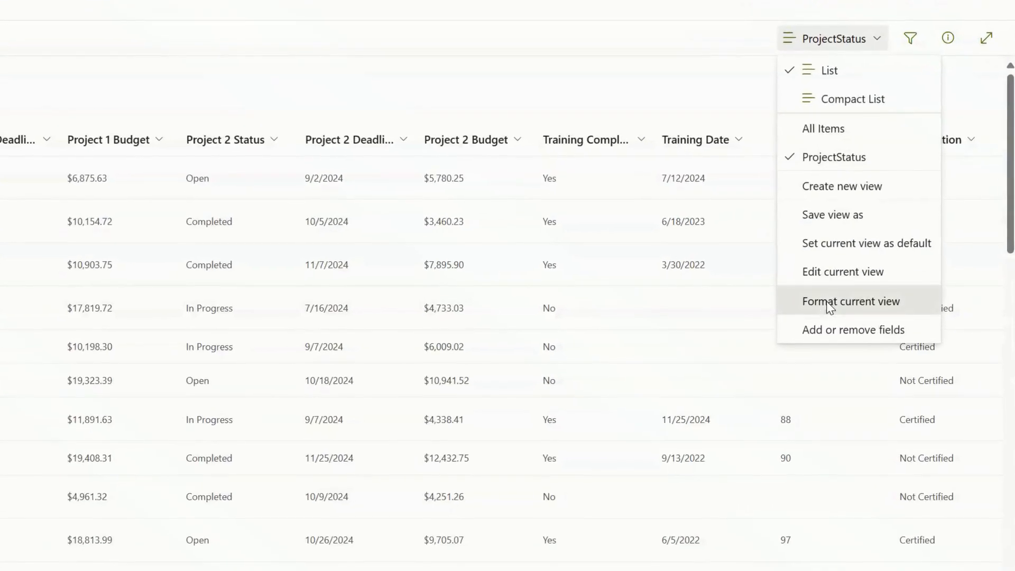
click(912, 224)
click(831, 196)
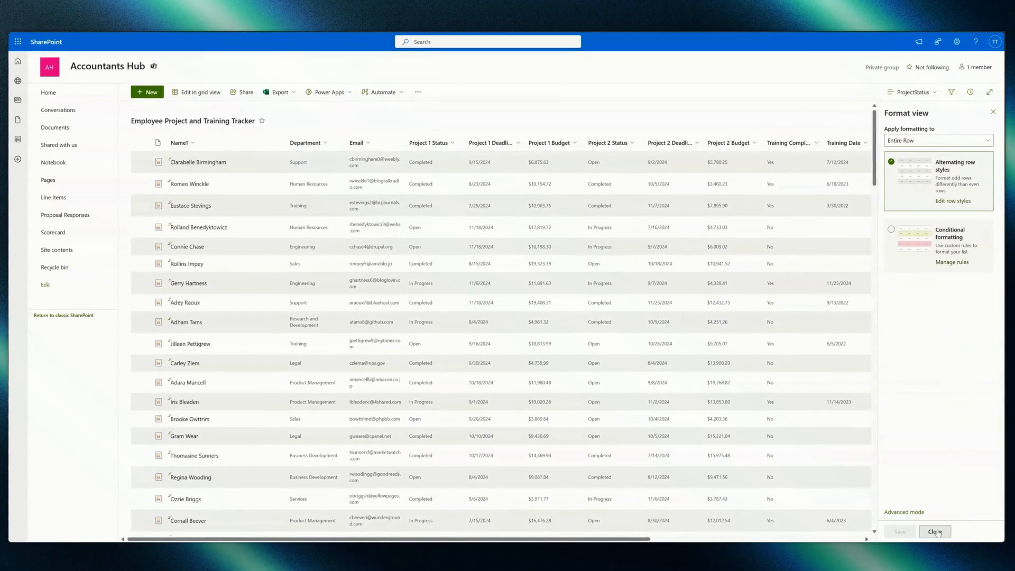
click(934, 540)
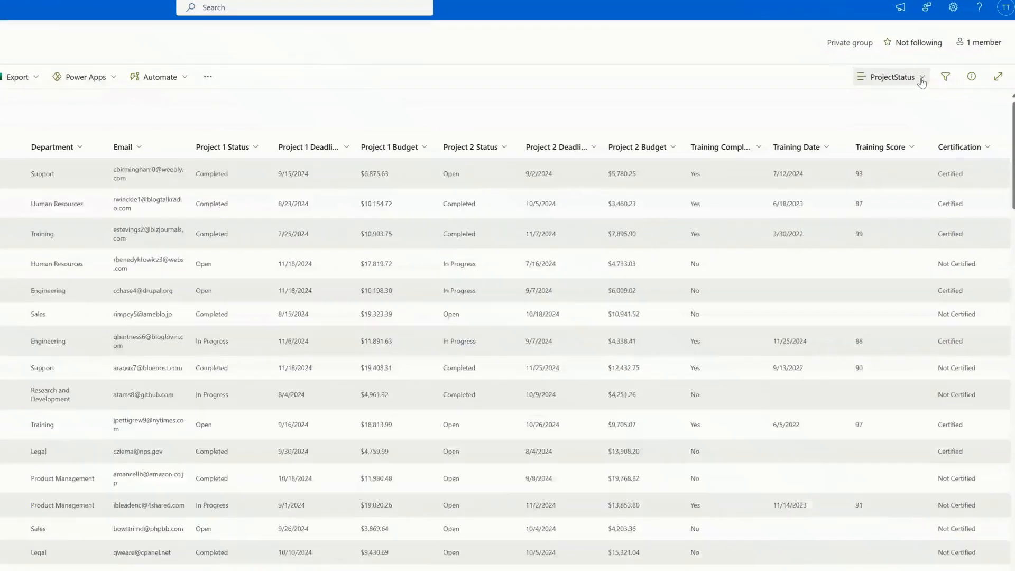
- Remove Training Completed, Training Date, Training Score, Certification and Certification Date from the ProjectStatus view's columns
click(935, 95)
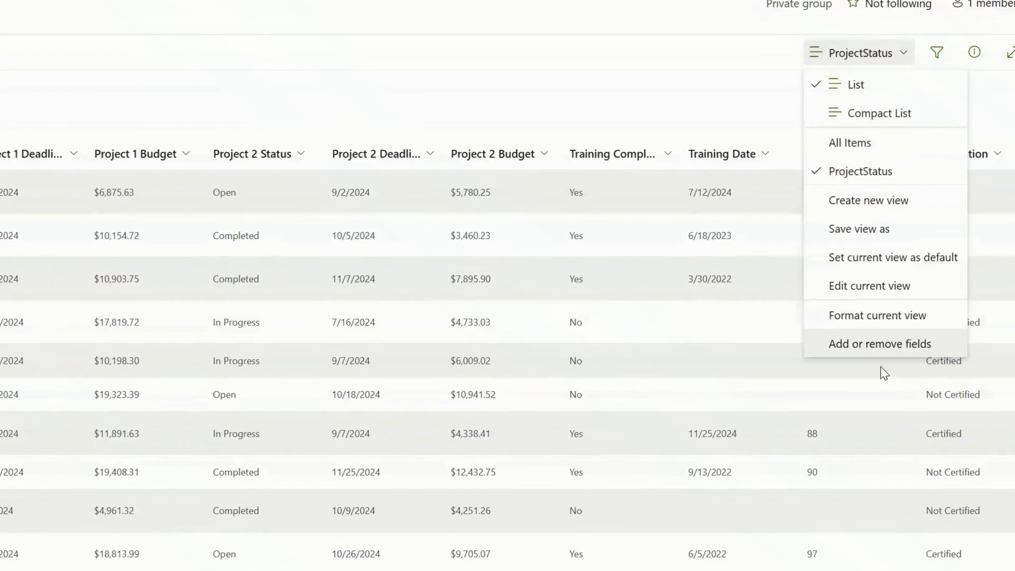
click(880, 344)
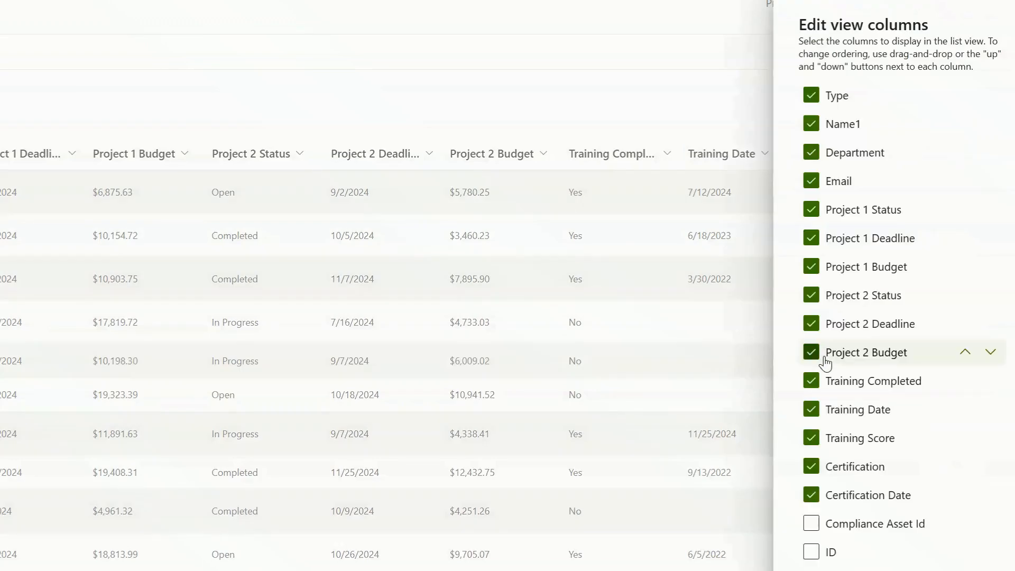
click(812, 494)
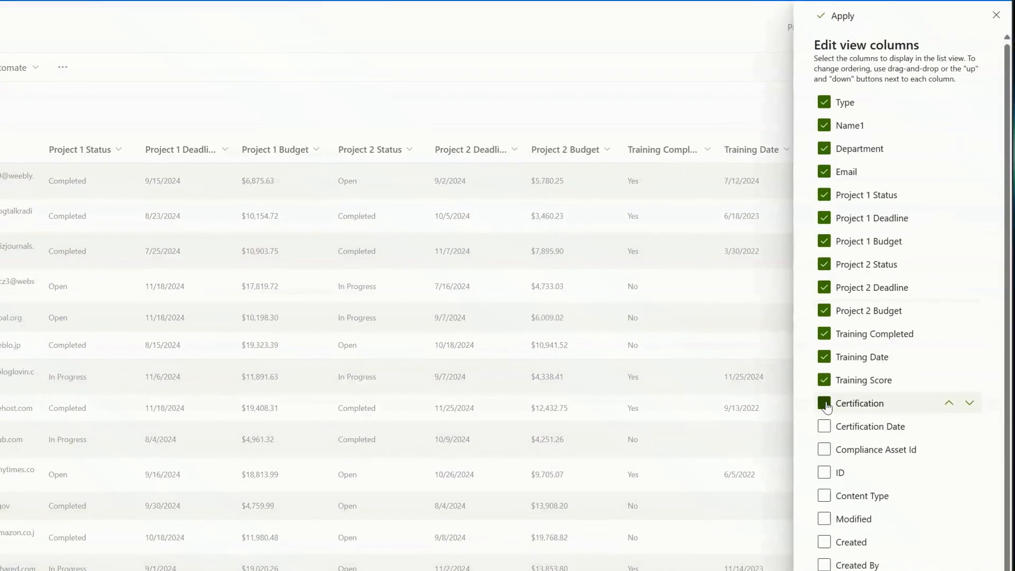
click(826, 404)
click(824, 380)
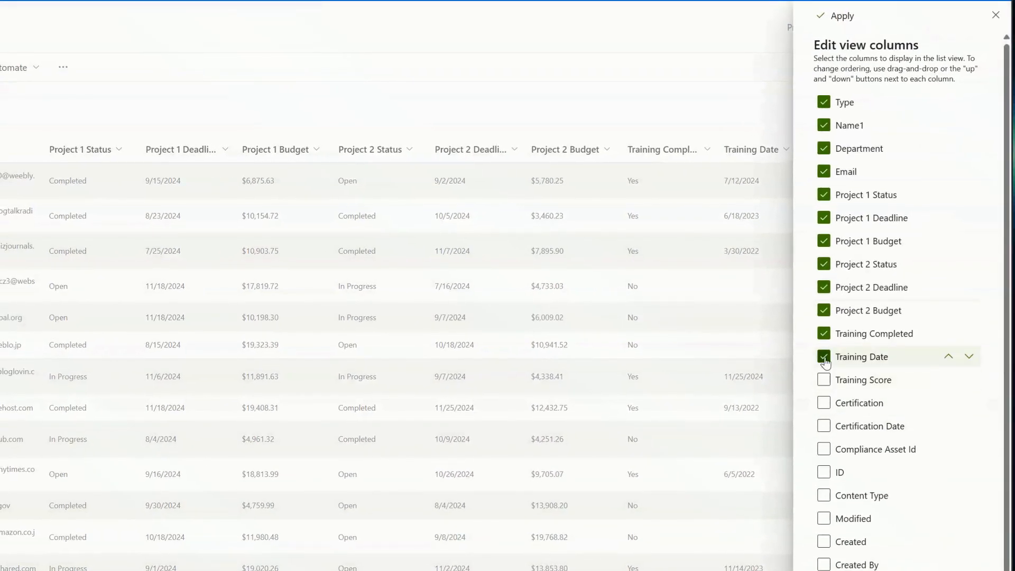
click(825, 357)
click(824, 334)
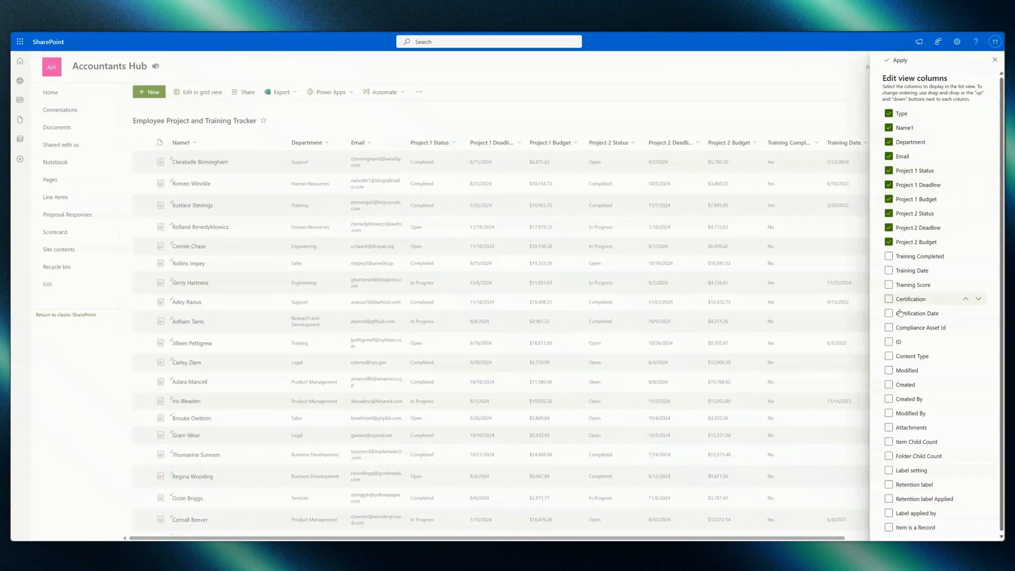
click(898, 61)
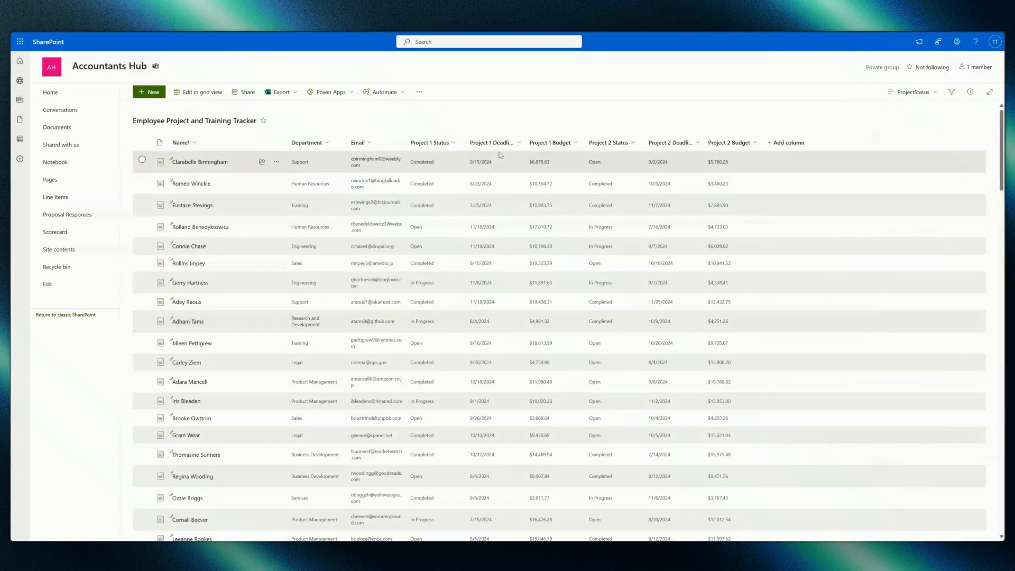
- Widen the Project 1 Deadline and Project 2 Deadline columns to show their full headings and save the ProjectStatus view
drag(526, 144, 548, 144)
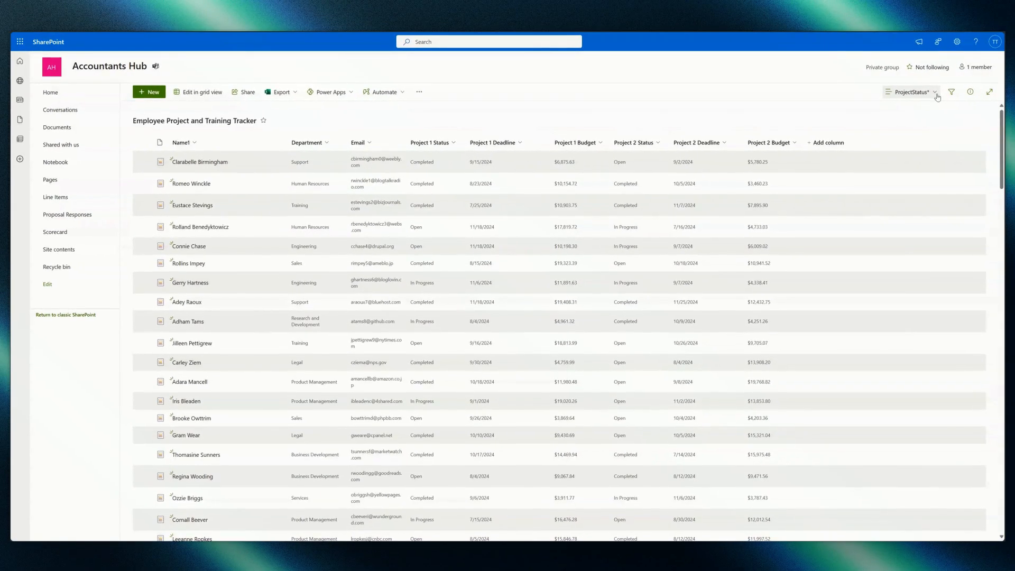
click(937, 94)
click(908, 185)
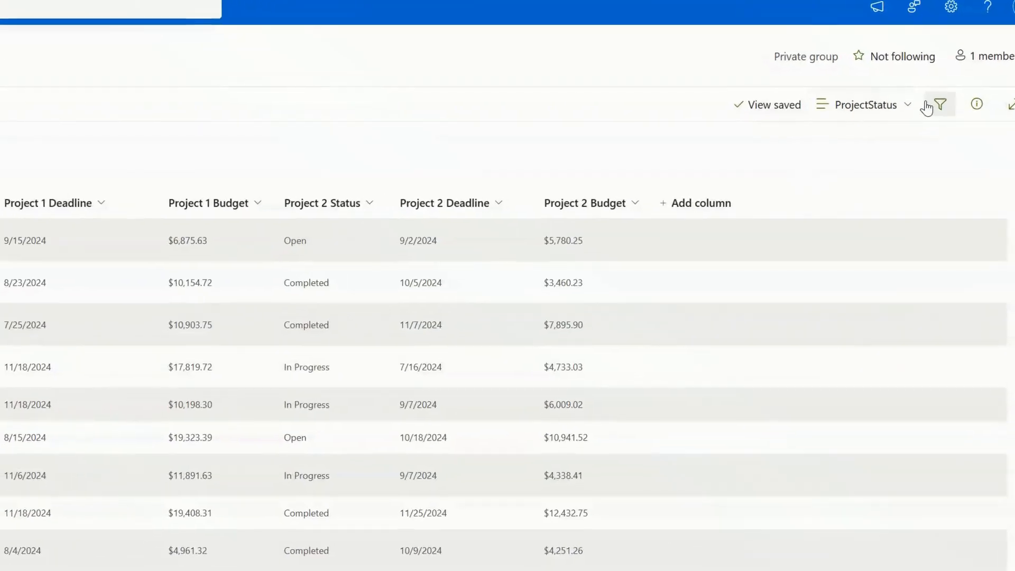
- Return to the All Items view and create a public list view named Training
click(930, 94)
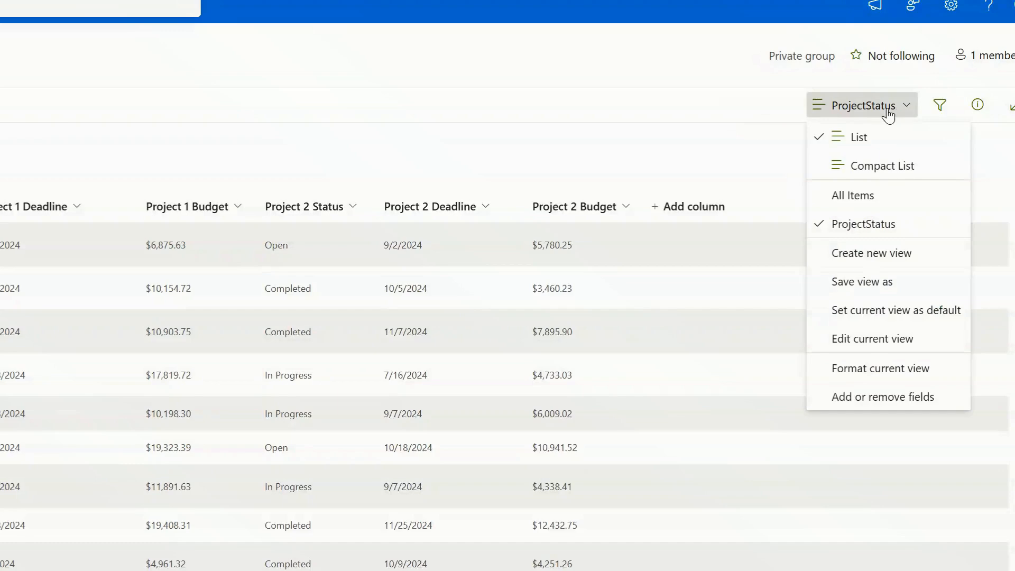
click(852, 197)
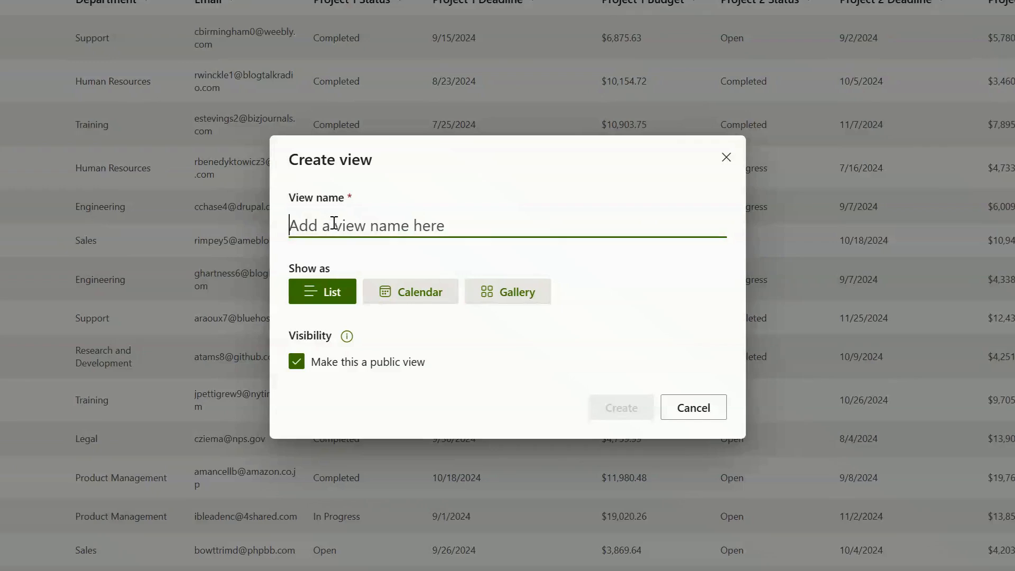
text(Train)
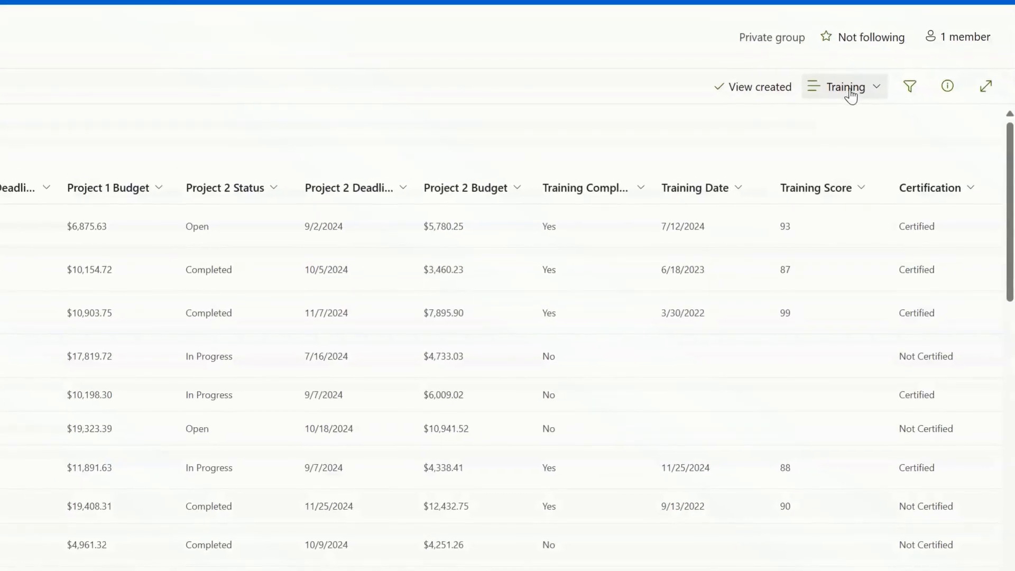
- Apply alternating row styles to the entire rows of the Training view and save the formatting
click(850, 89)
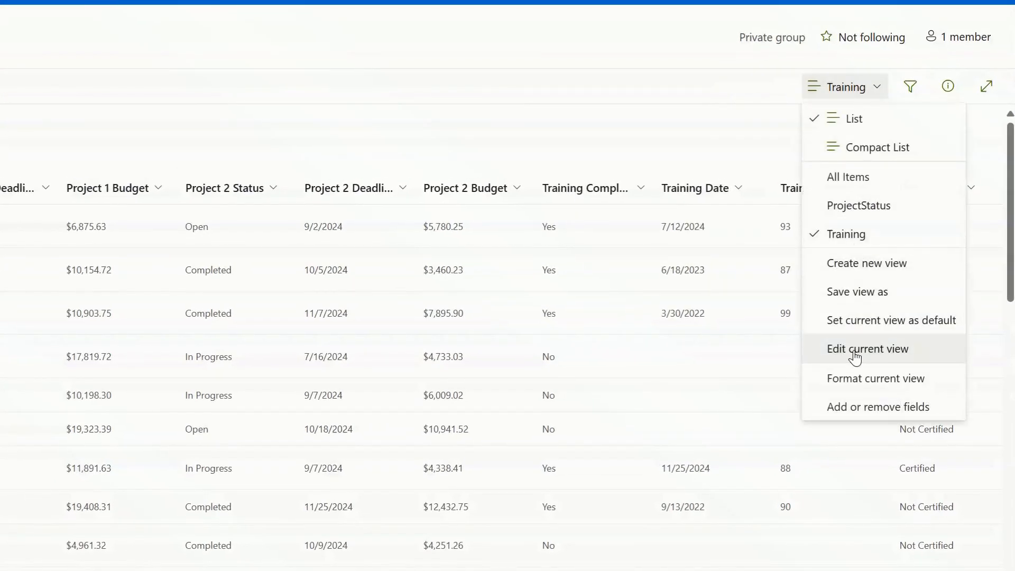
click(848, 377)
click(811, 264)
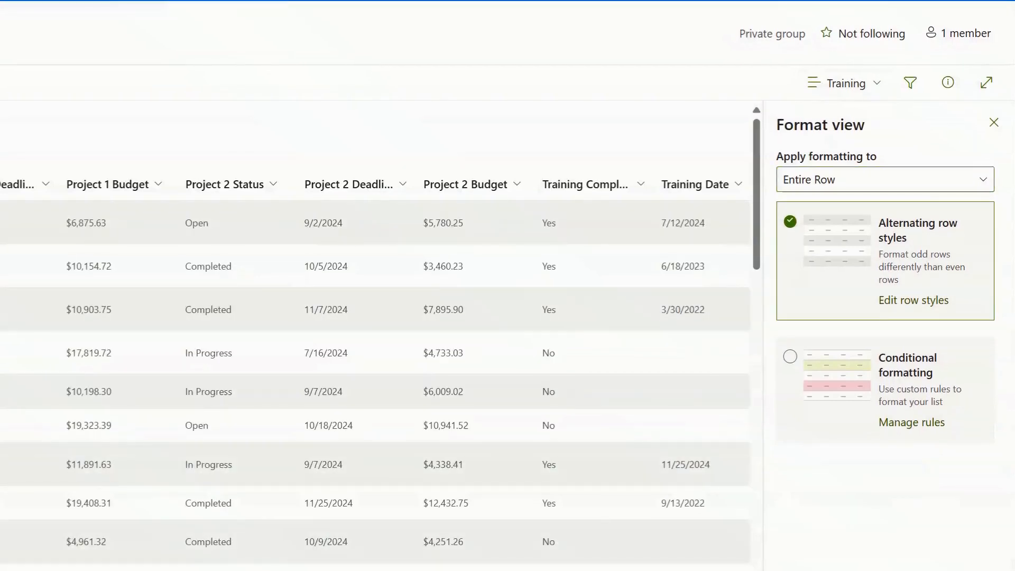
key(Escape)
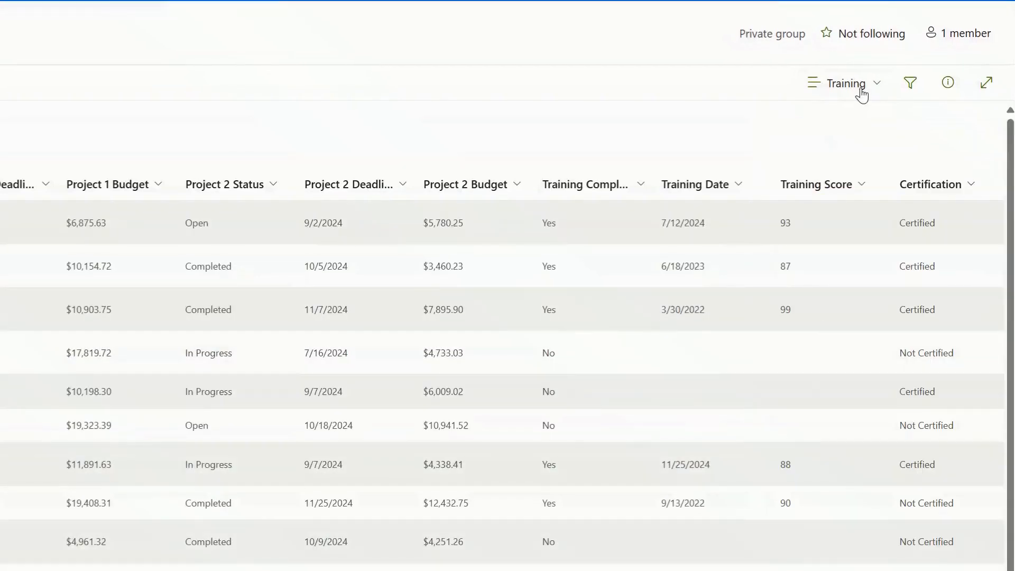
- Remove the status, deadline and budget fields of Project 1 and Project 2 from the Training view
click(862, 93)
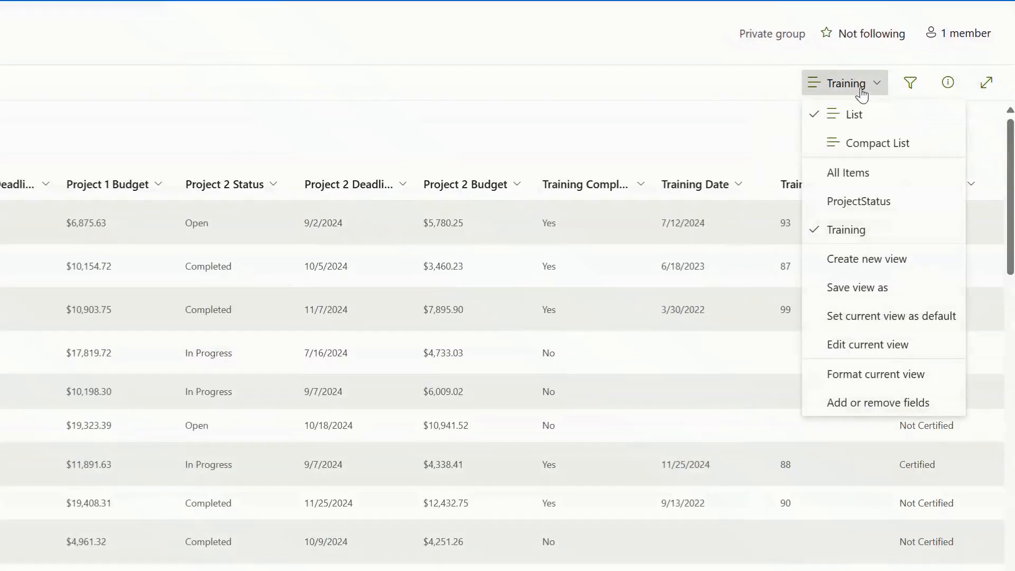
click(865, 404)
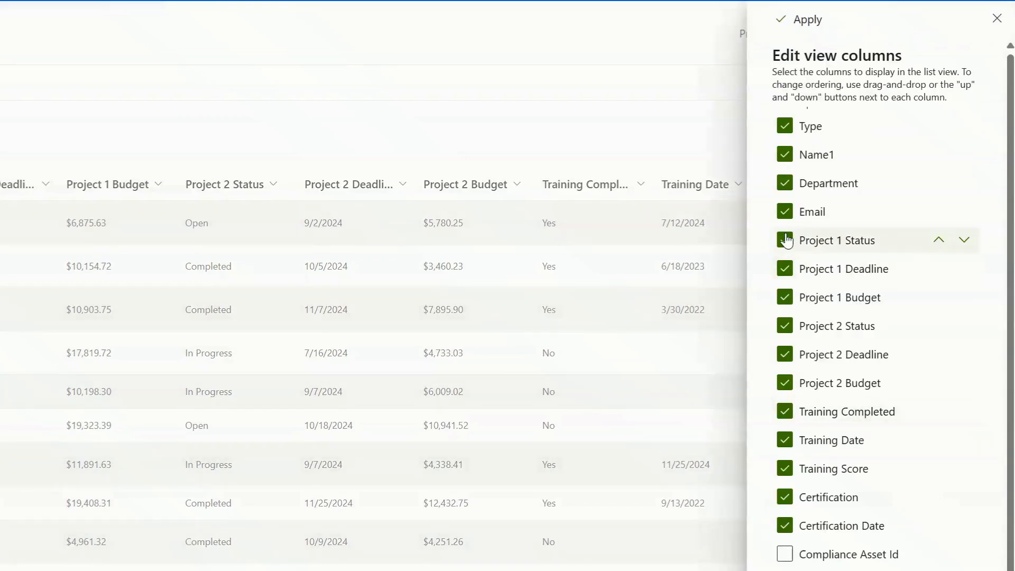
click(786, 270)
click(785, 297)
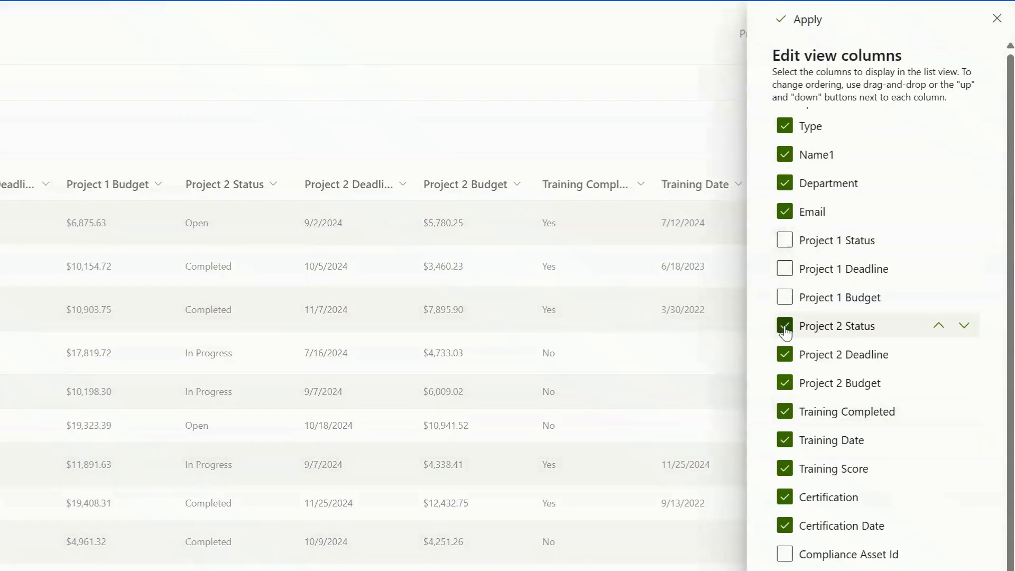
click(785, 354)
click(785, 383)
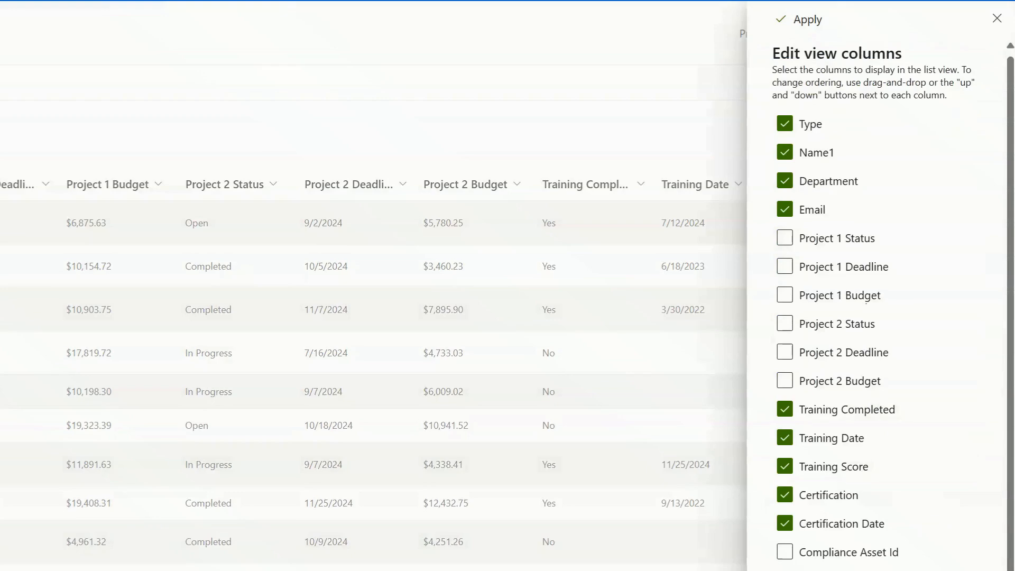
click(794, 20)
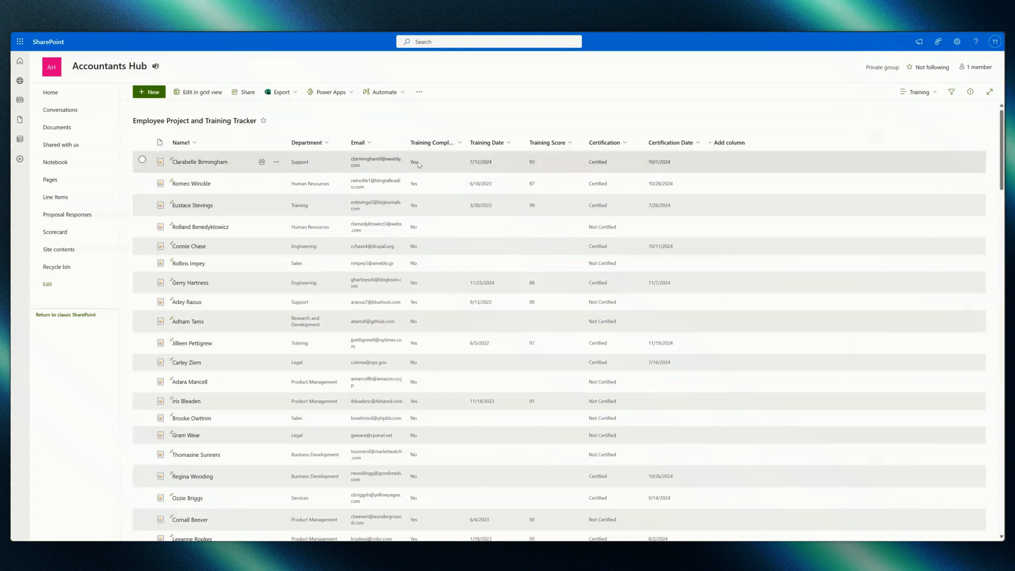
- Widen the Email and Training Completed columns until the addresses and the full heading fit
click(411, 142)
drag(410, 142, 430, 142)
click(487, 137)
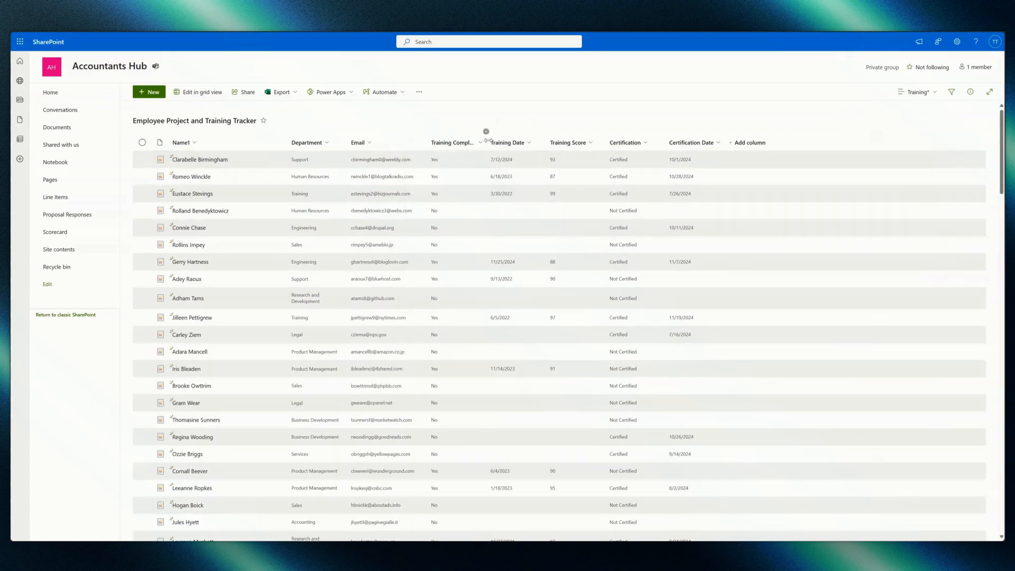
drag(500, 141, 502, 141)
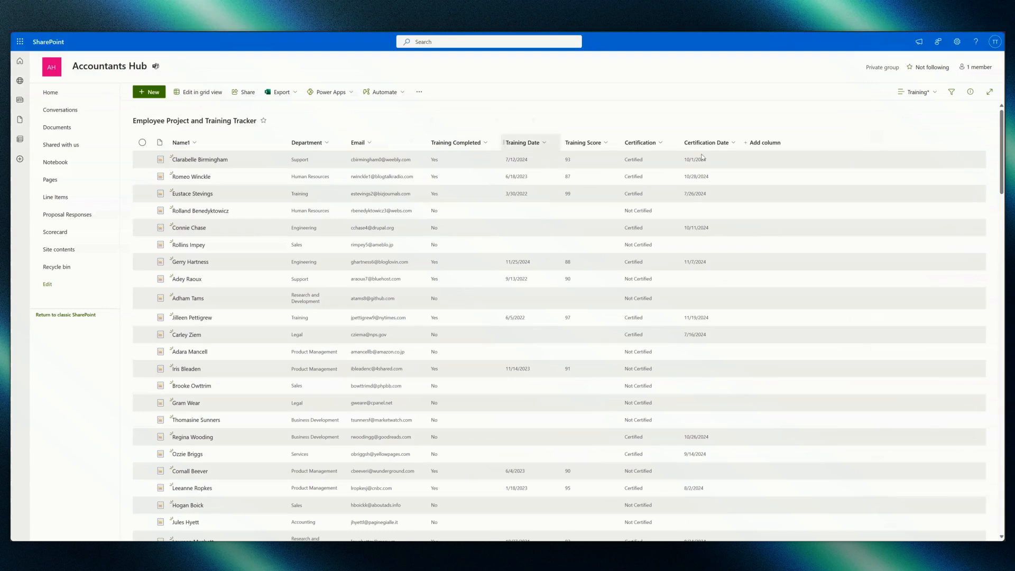